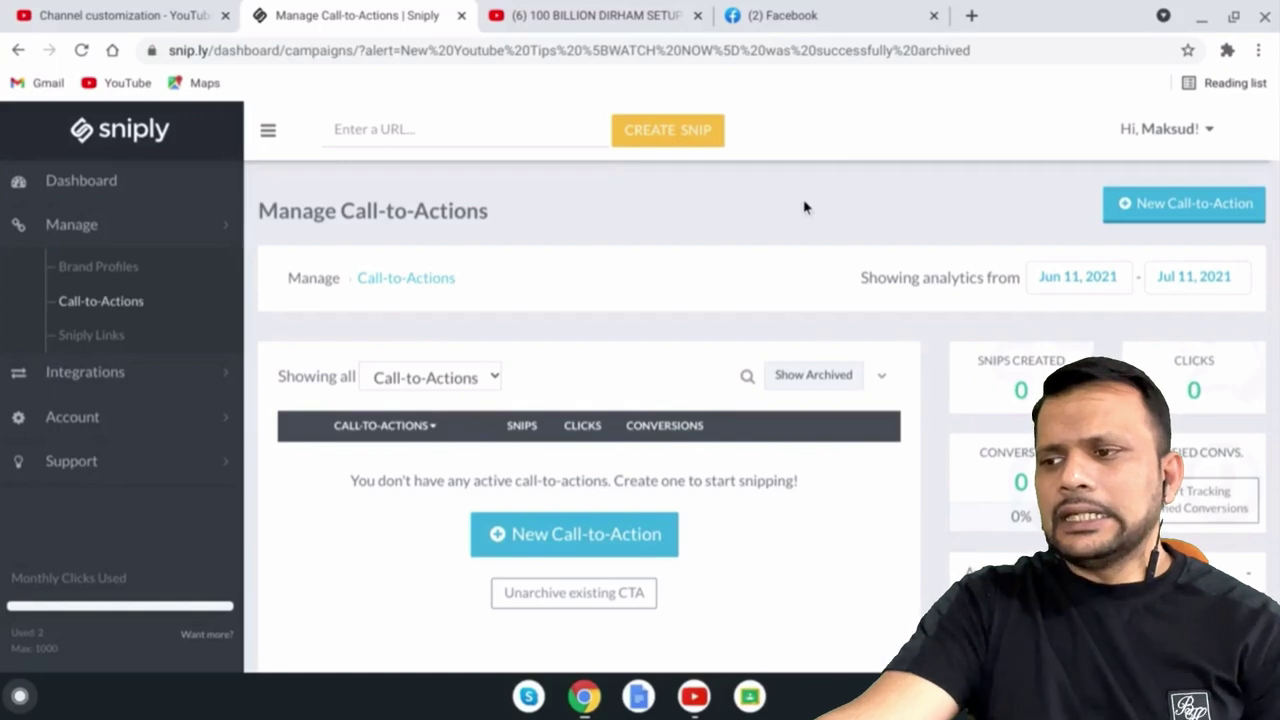
- Start a new call-to-action for the existing brand profile, using the Button type
left_click(1160, 212)
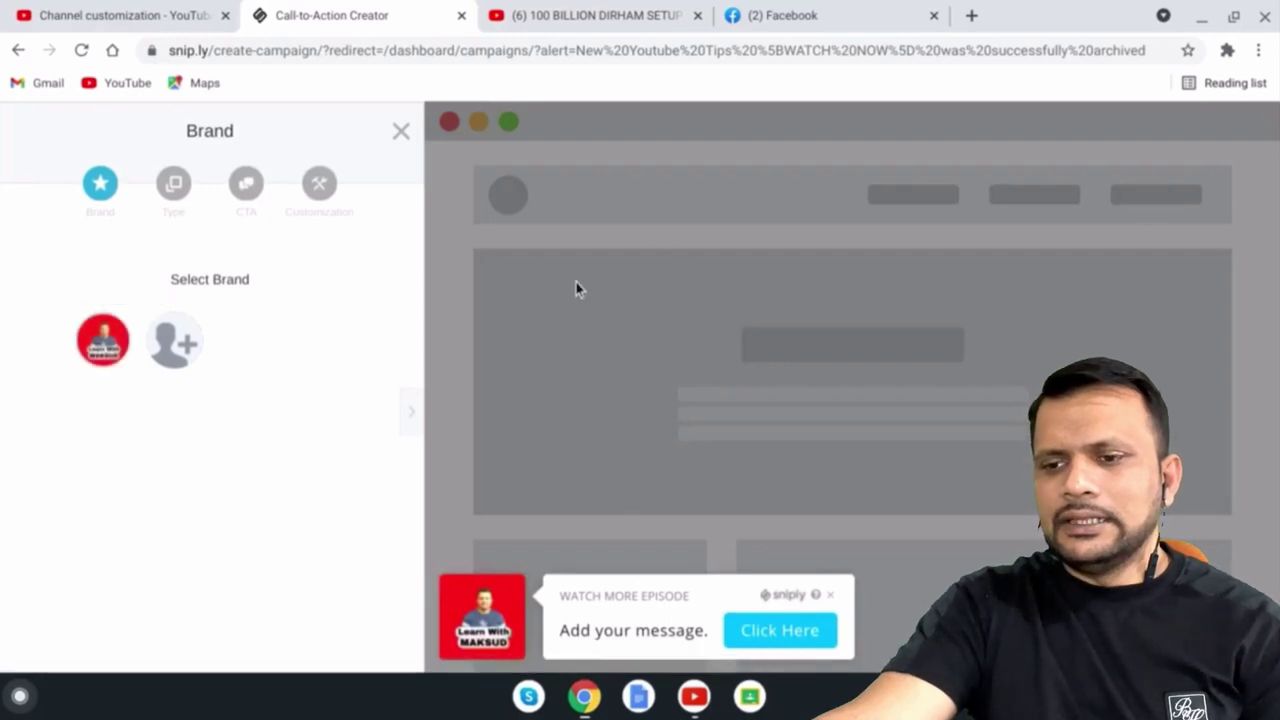
left_click(102, 342)
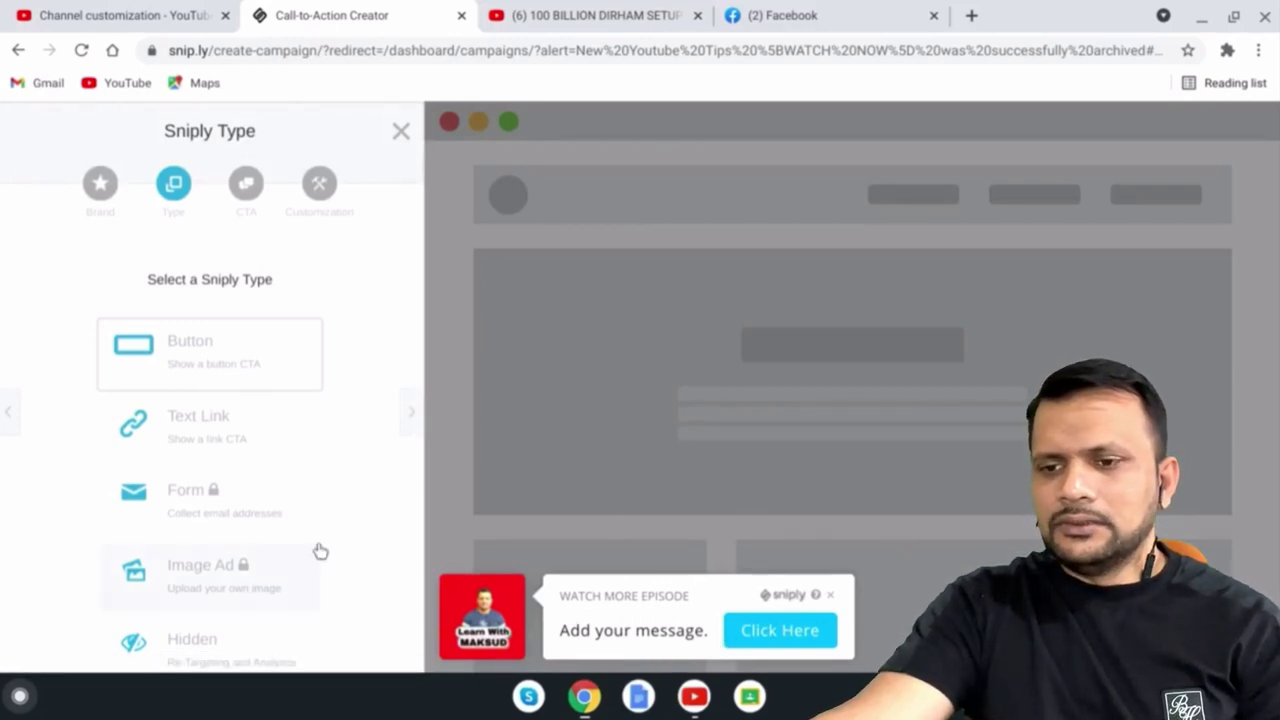
left_click(175, 367)
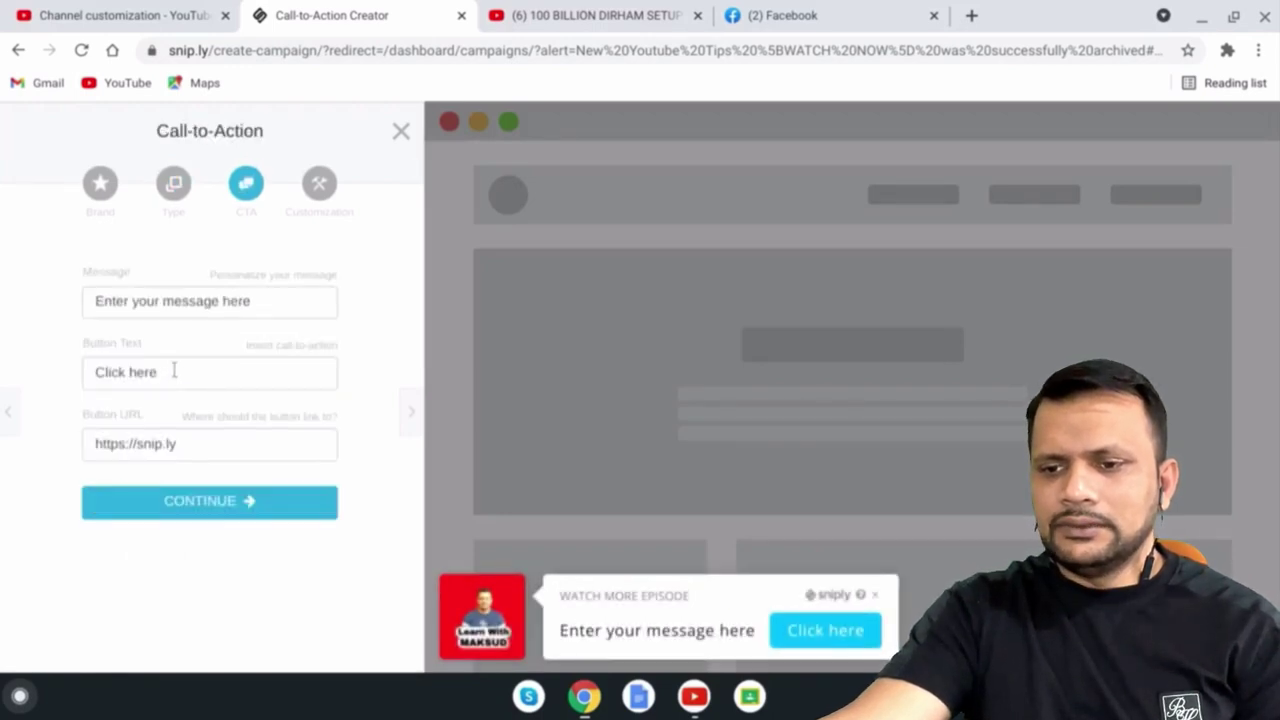
- Set the call-to-action's button text to "WATCH NOW"
left_click_drag(174, 371, 65, 375)
left_click(168, 373)
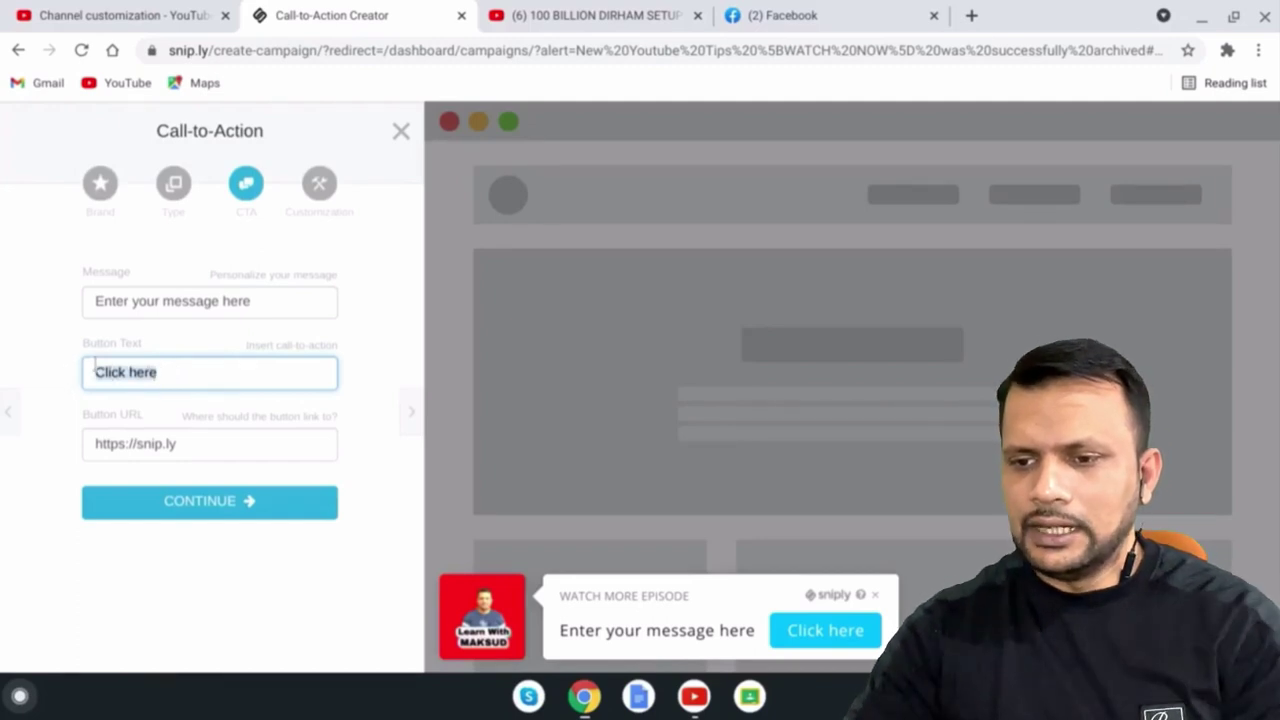
type("W")
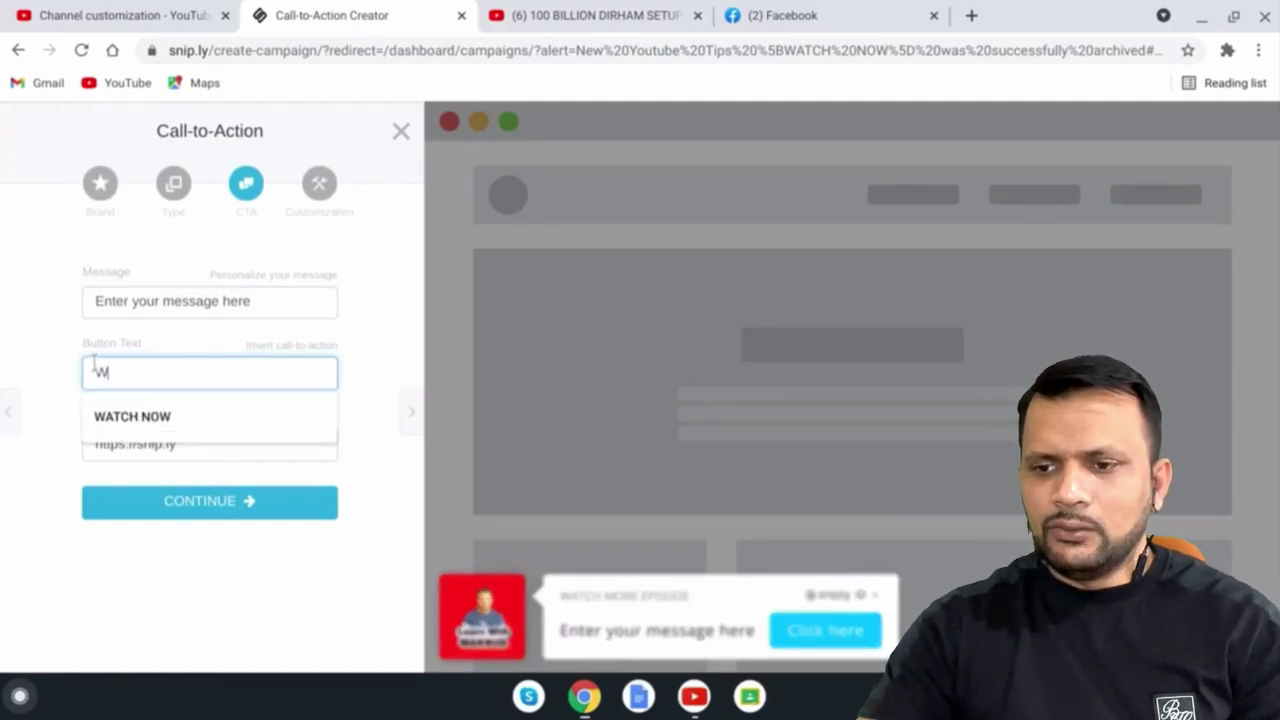
left_click(149, 417)
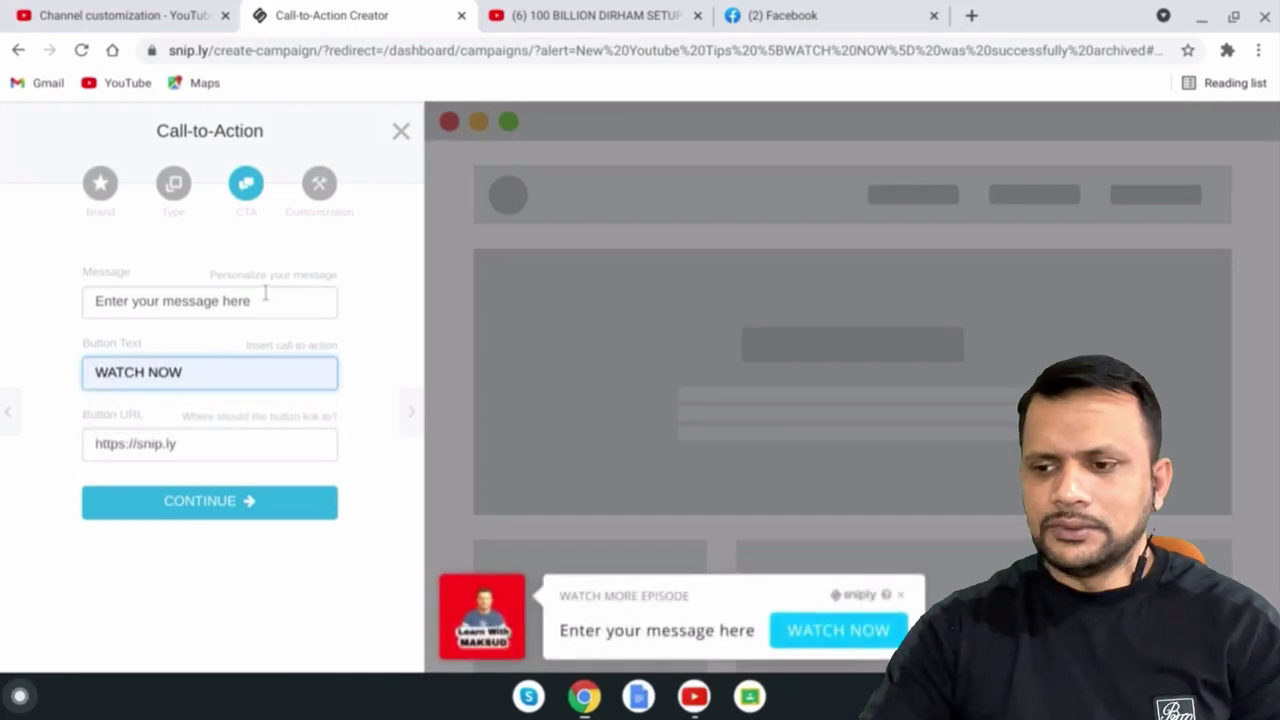
- Set the call-to-action's message to "New Youtube Tricks" and test the preview button's default link, closing the page it opens
left_click_drag(263, 303, 90, 297)
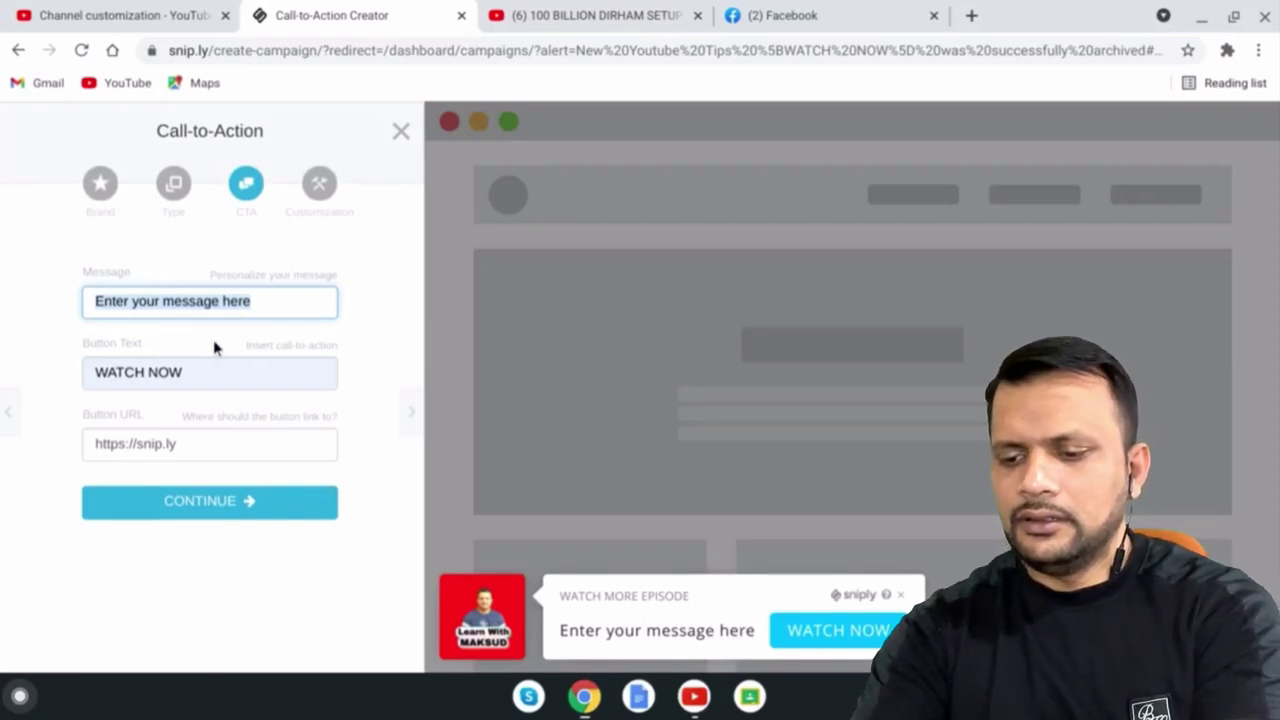
type("N")
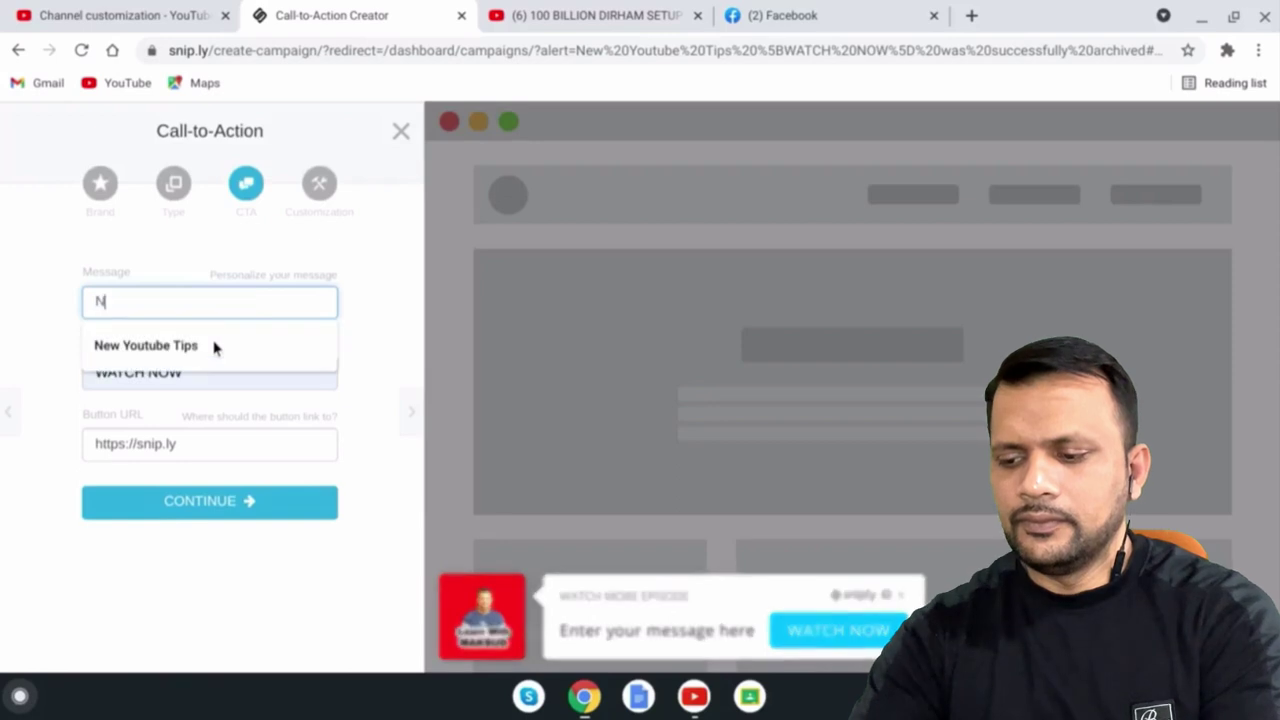
type("ew ")
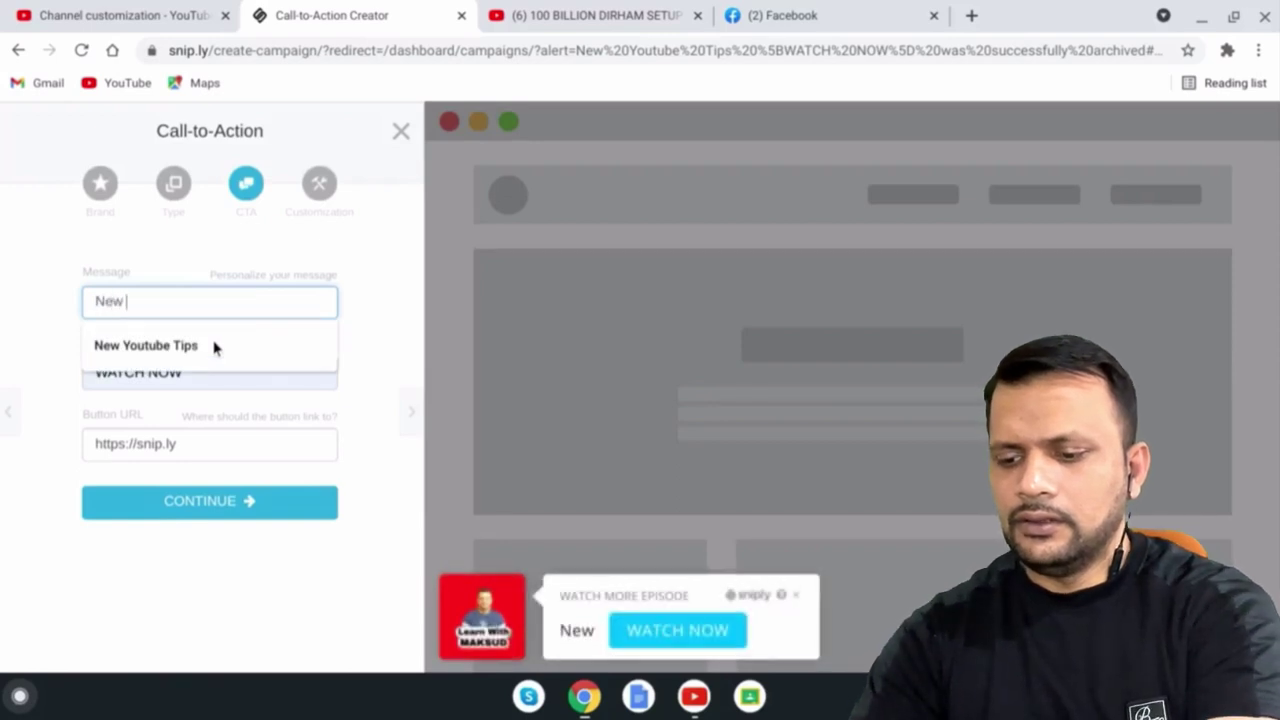
type("Youtu")
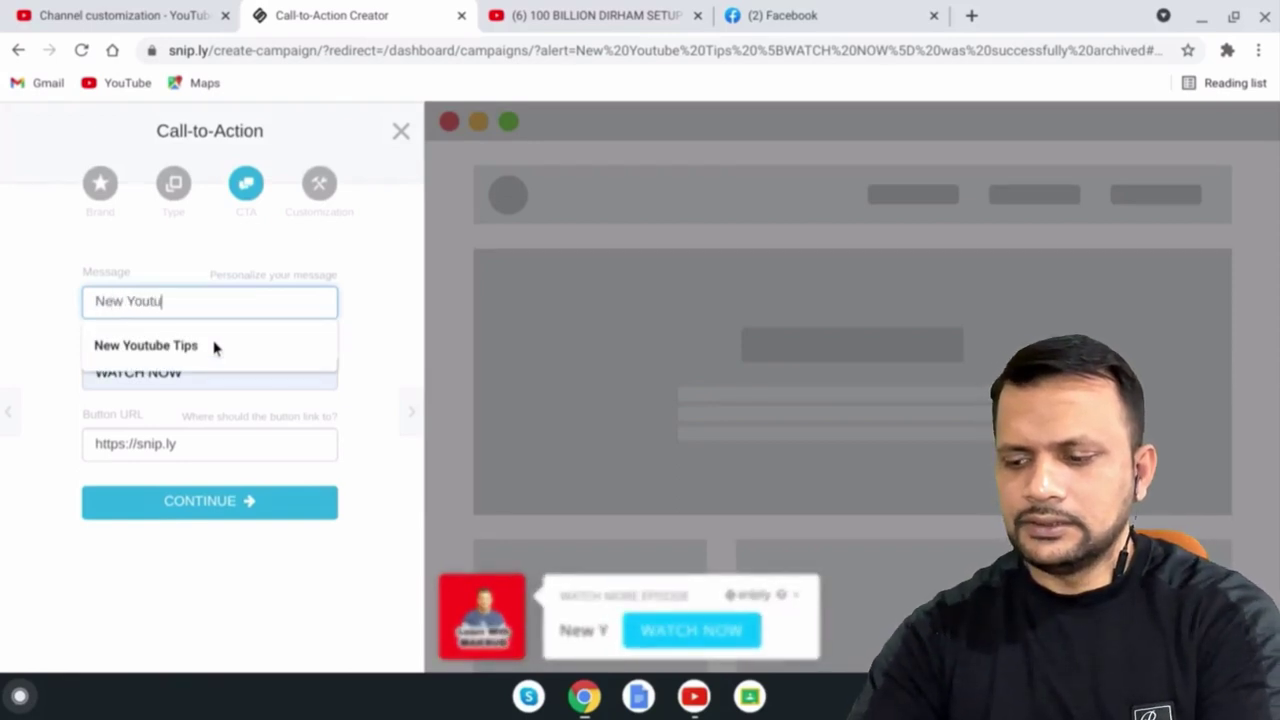
type("be Tr")
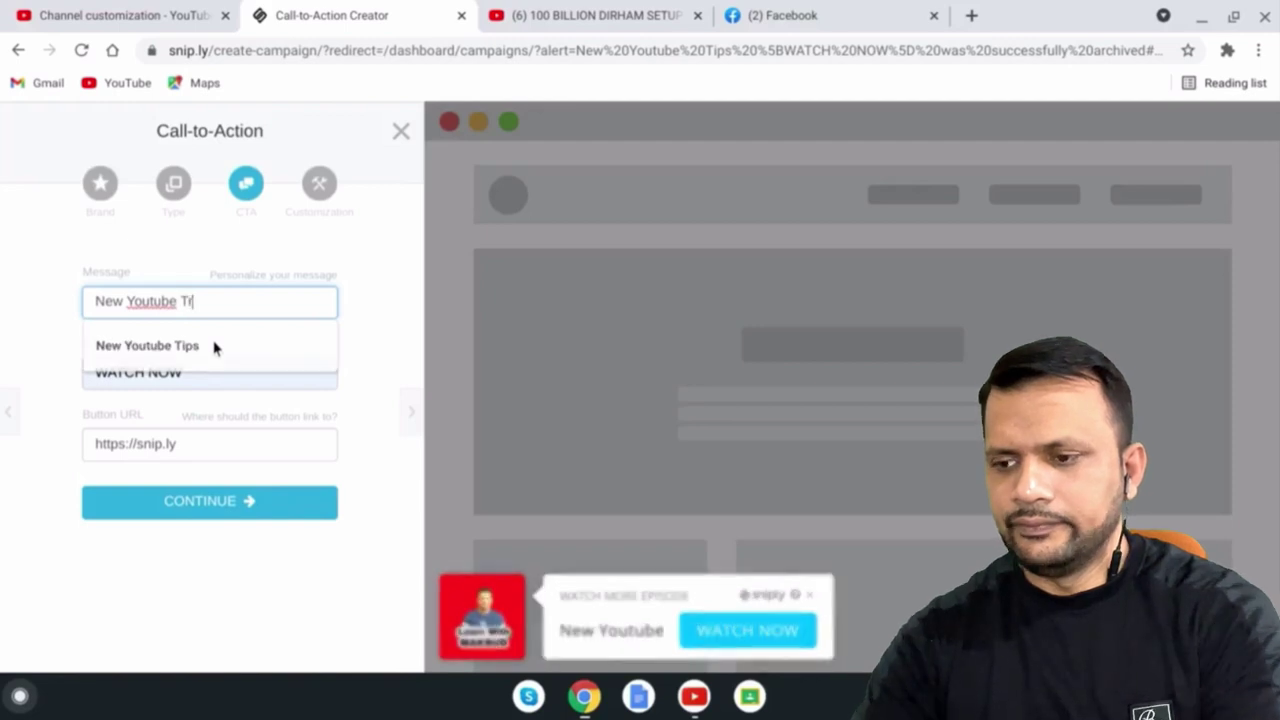
type("icks")
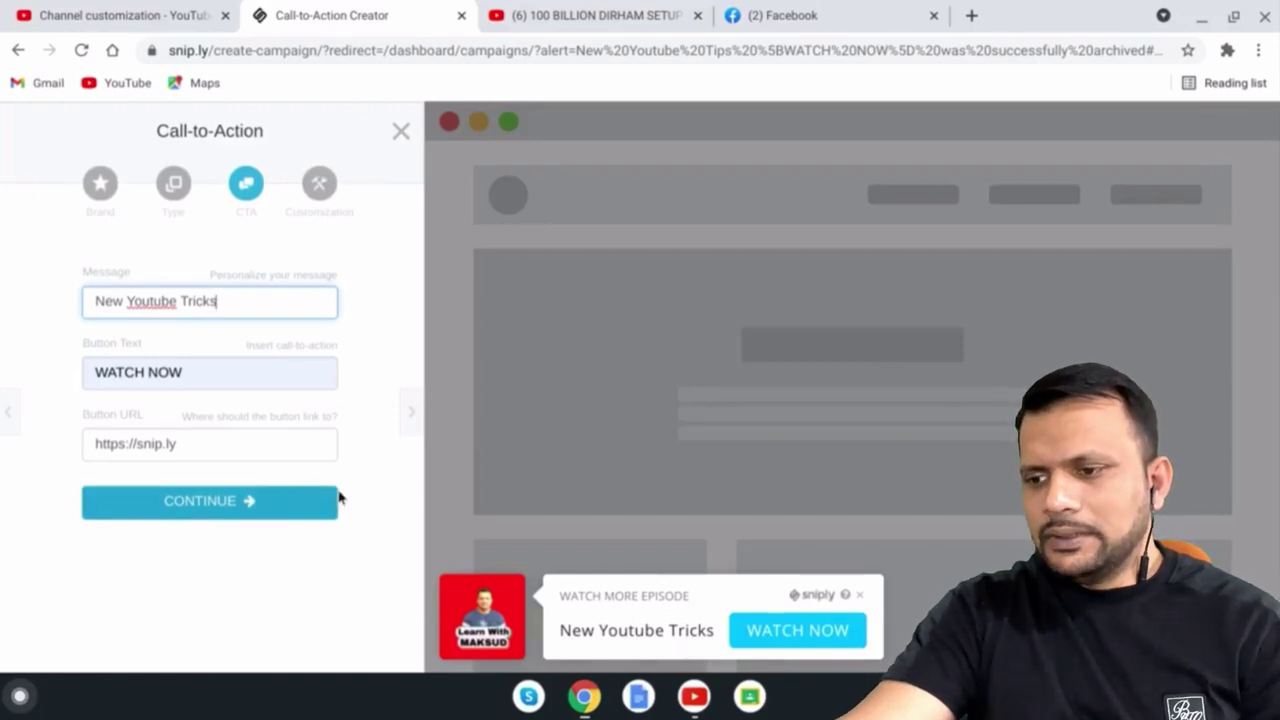
left_click(799, 632)
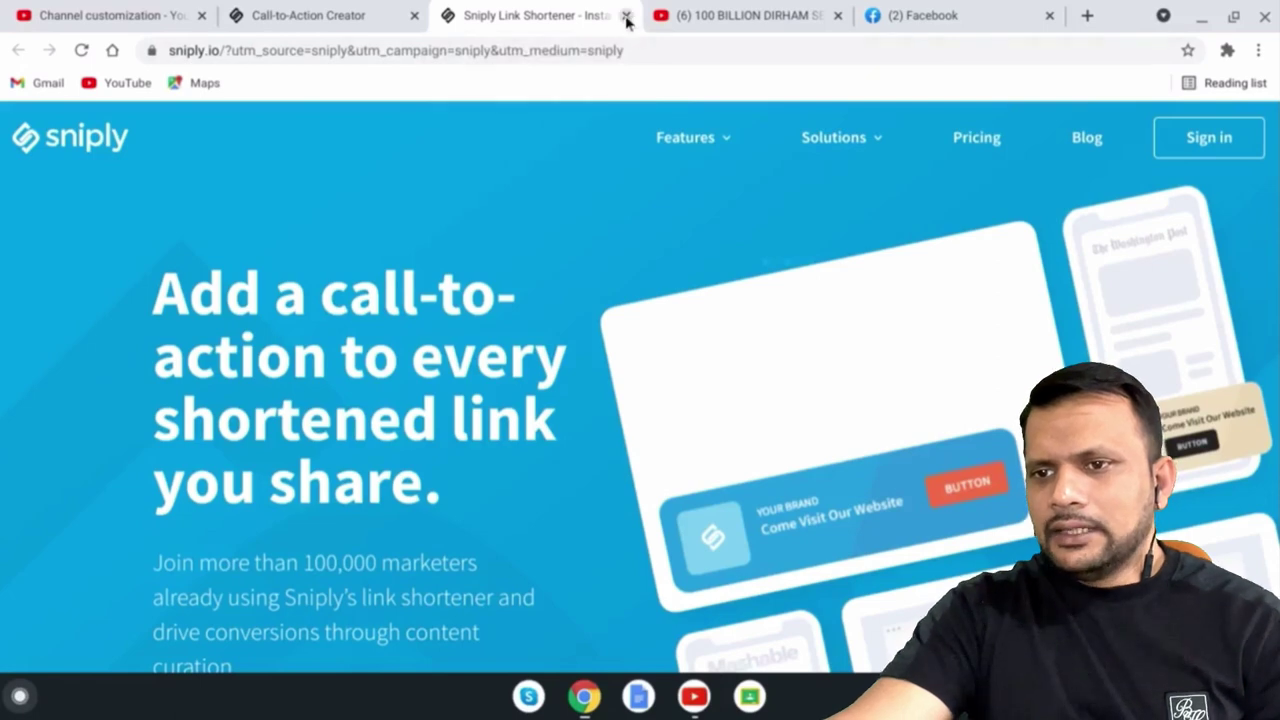
left_click(626, 15)
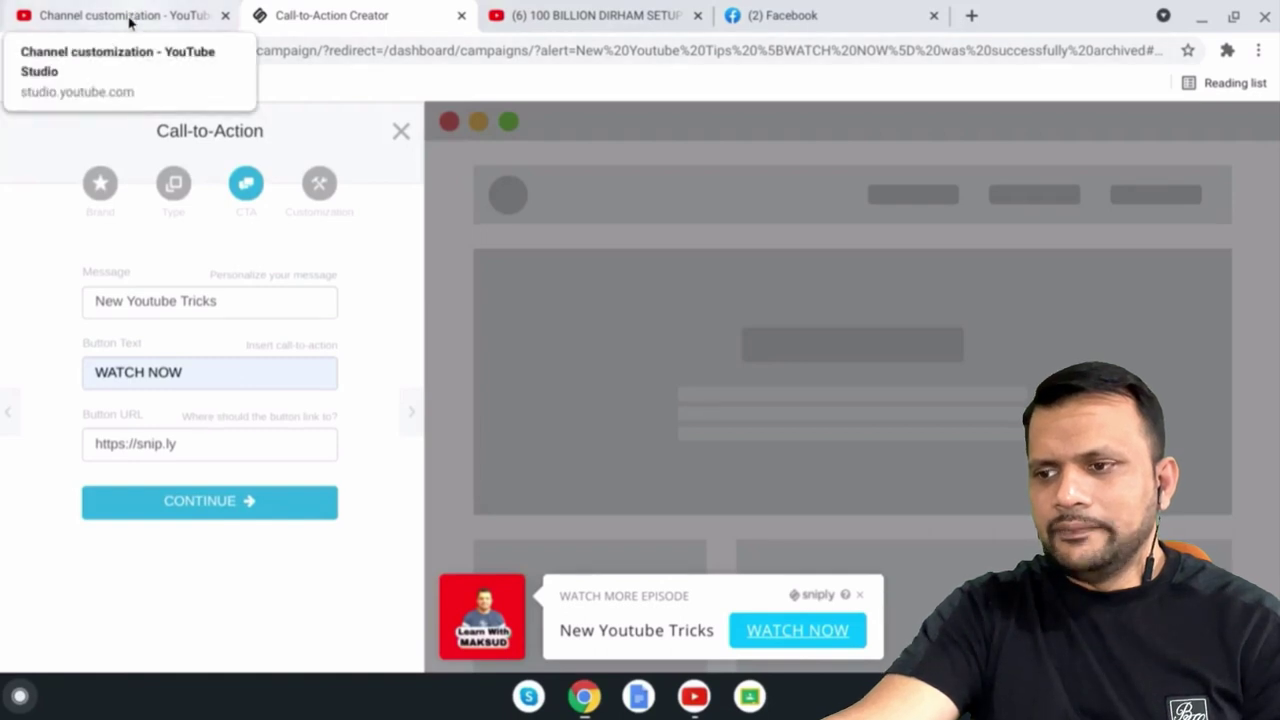
left_click(129, 22)
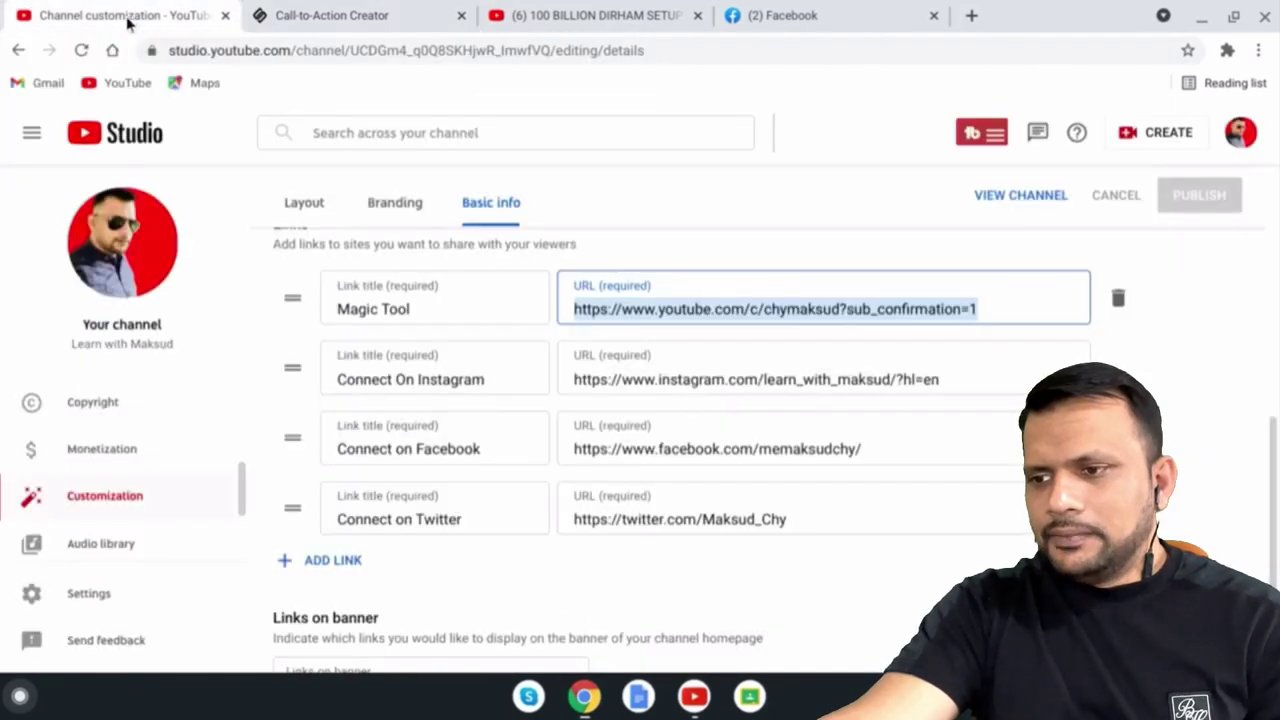
left_click(985, 320)
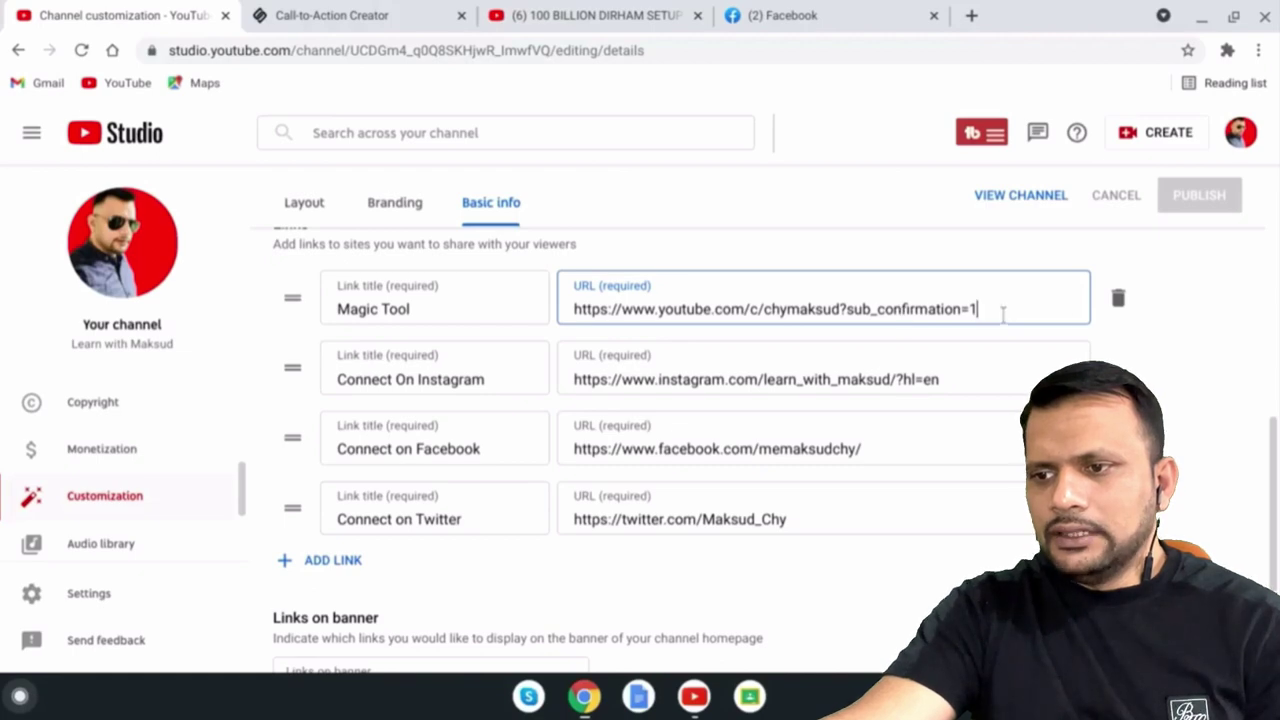
left_click_drag(1003, 314, 583, 313)
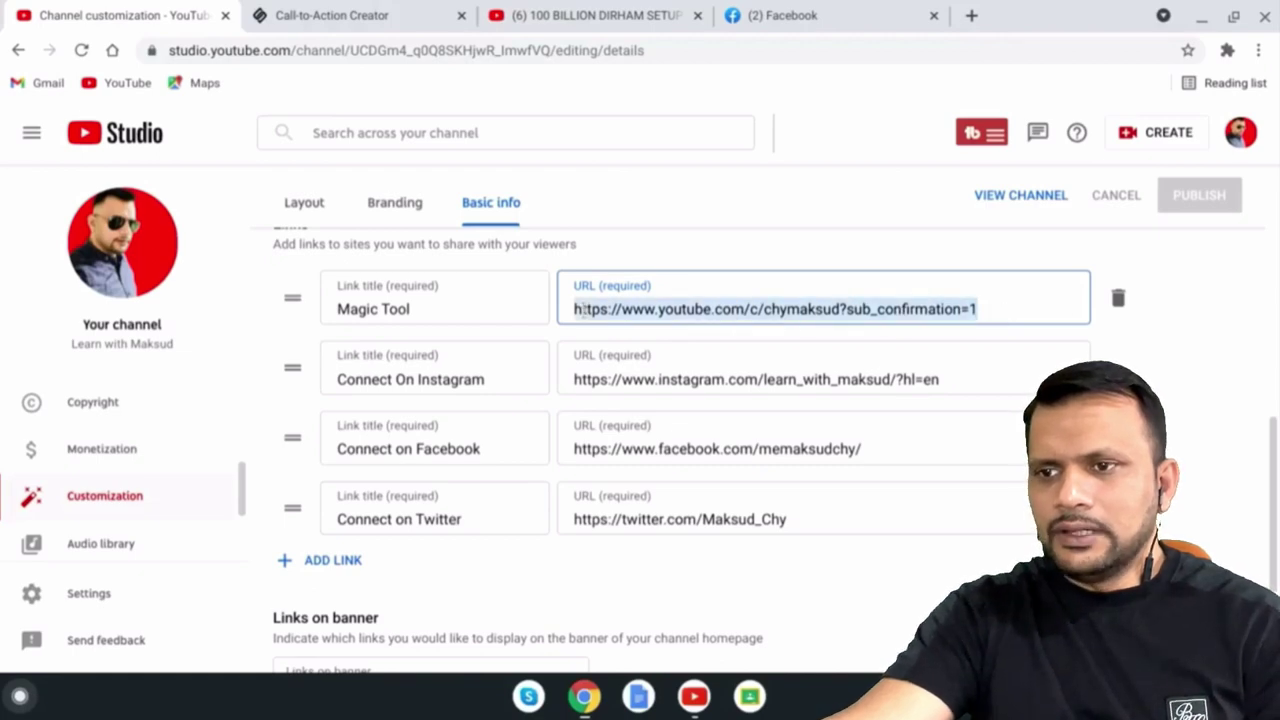
right_click(622, 309)
left_click(668, 268)
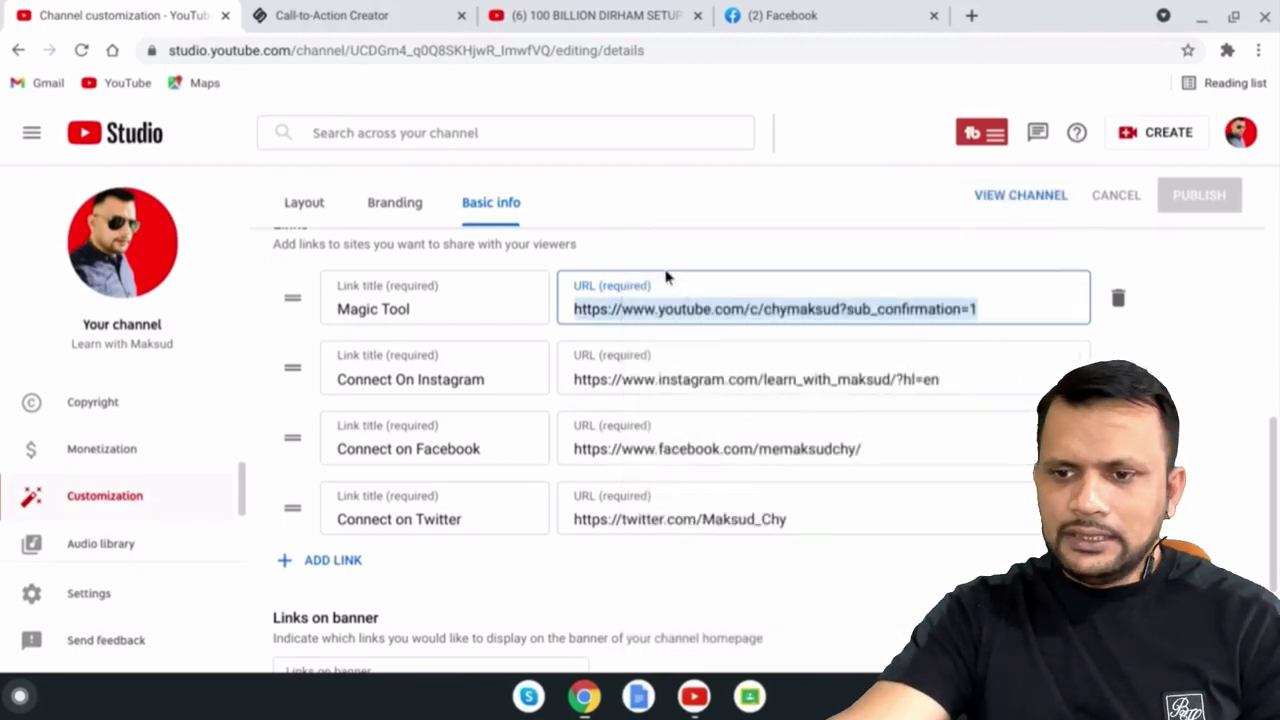
- Return to the Sniply call-to-action creator and replace the button URL with the copied channel link
left_click(428, 17)
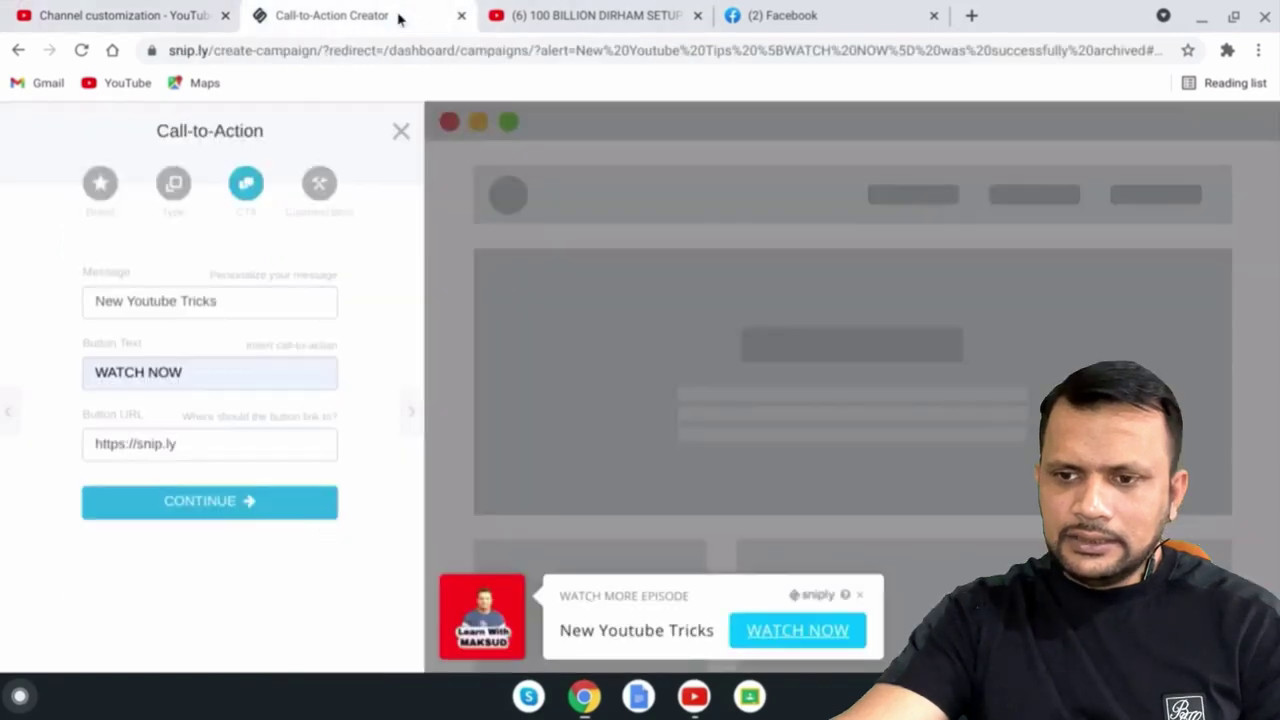
left_click(204, 440)
left_click_drag(204, 440, 97, 445)
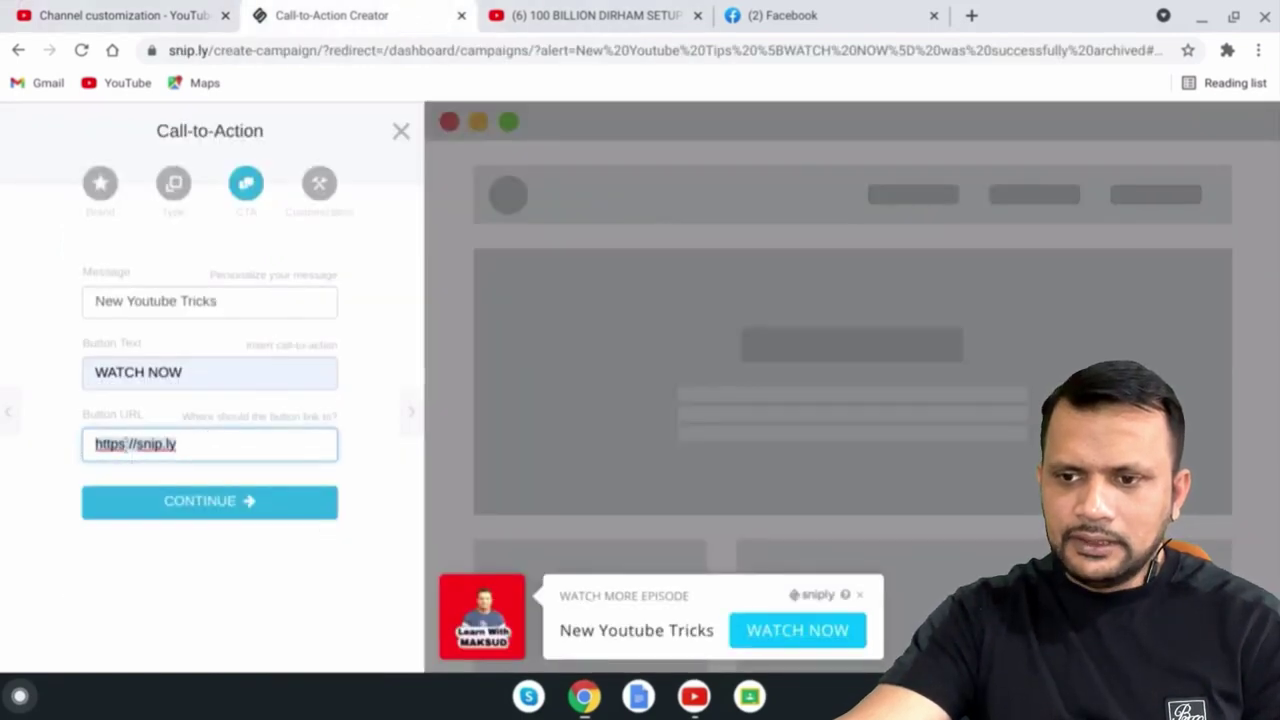
right_click(127, 444)
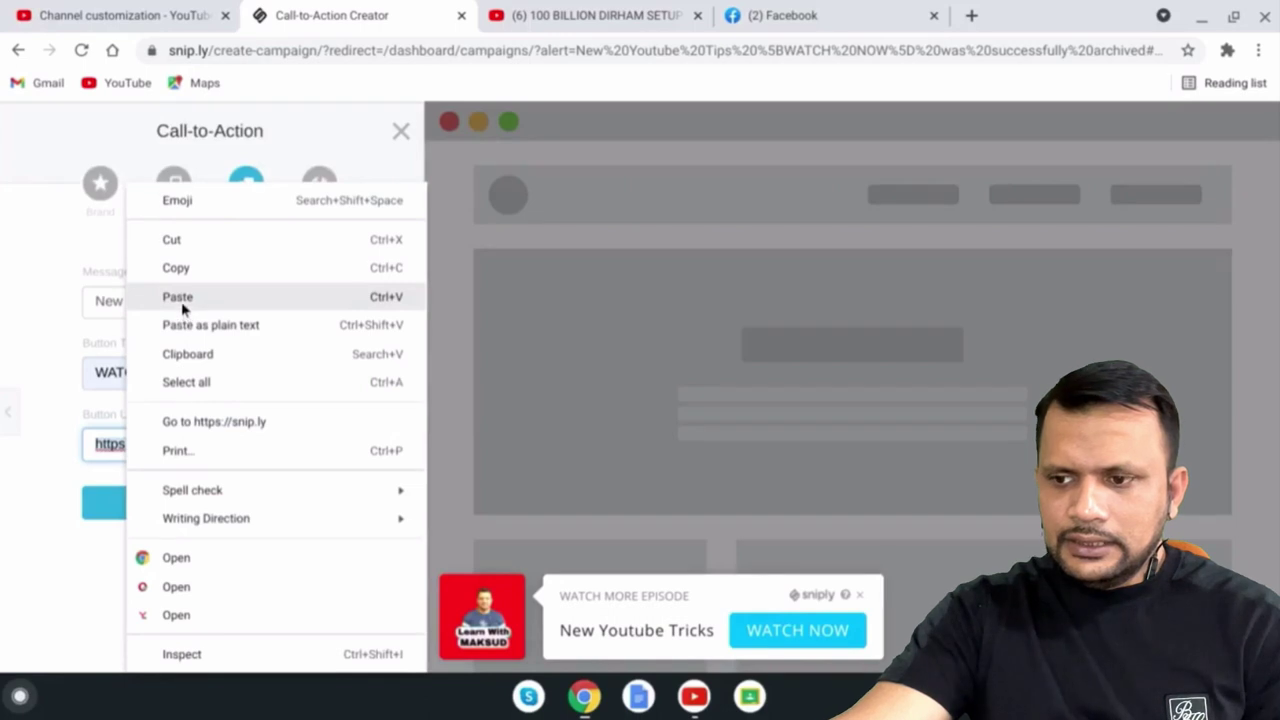
left_click(178, 297)
- Continue to customization and finish the call-to-action with the default Social theme settings
left_click(214, 508)
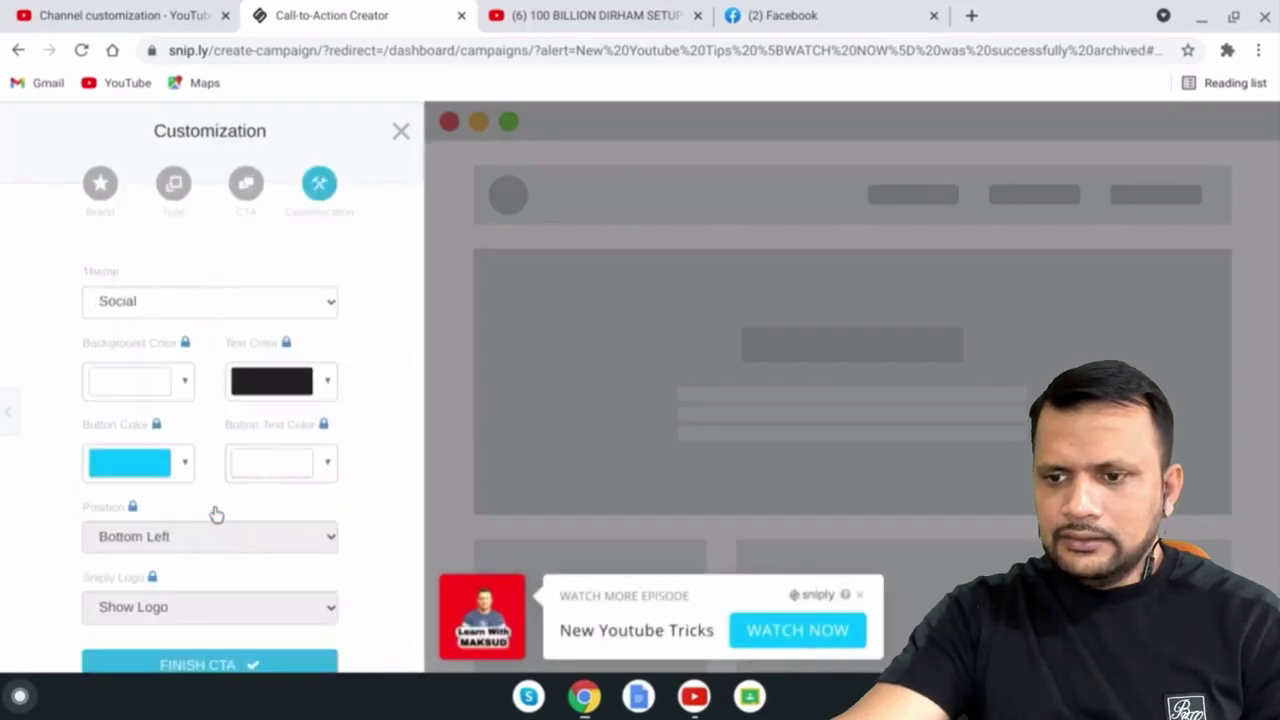
scroll(386, 480, "down", 1)
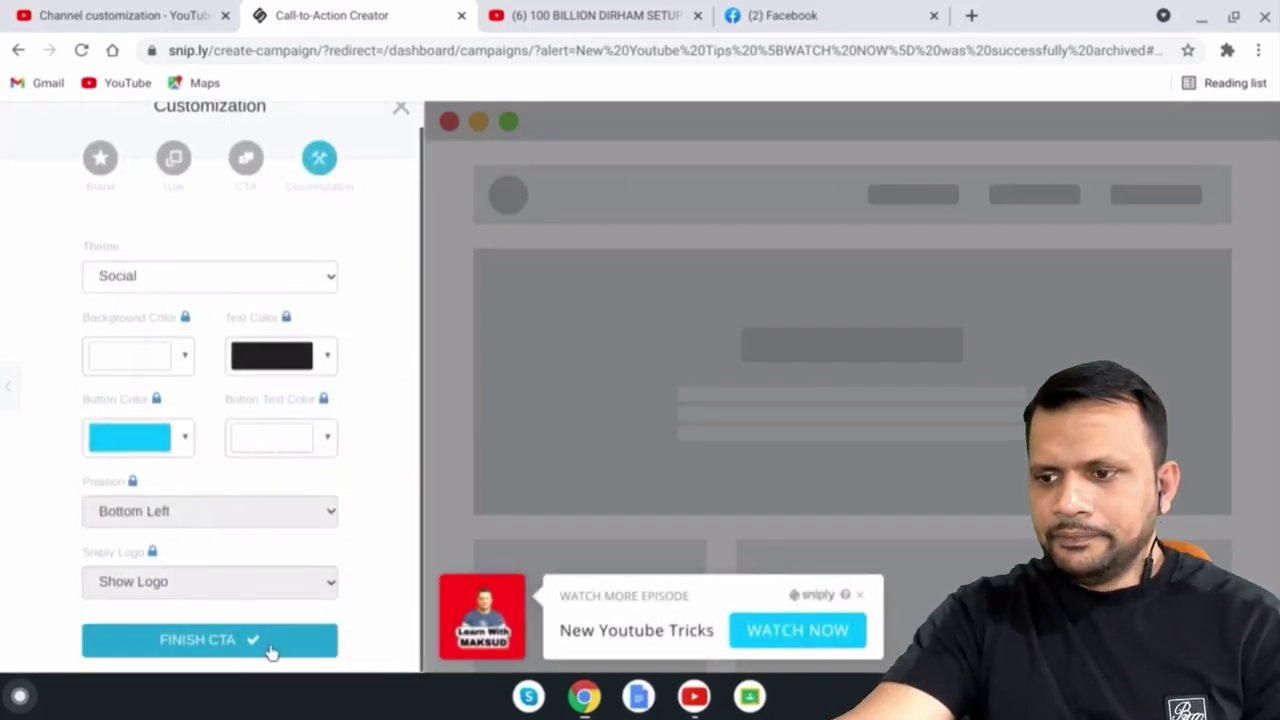
left_click(232, 645)
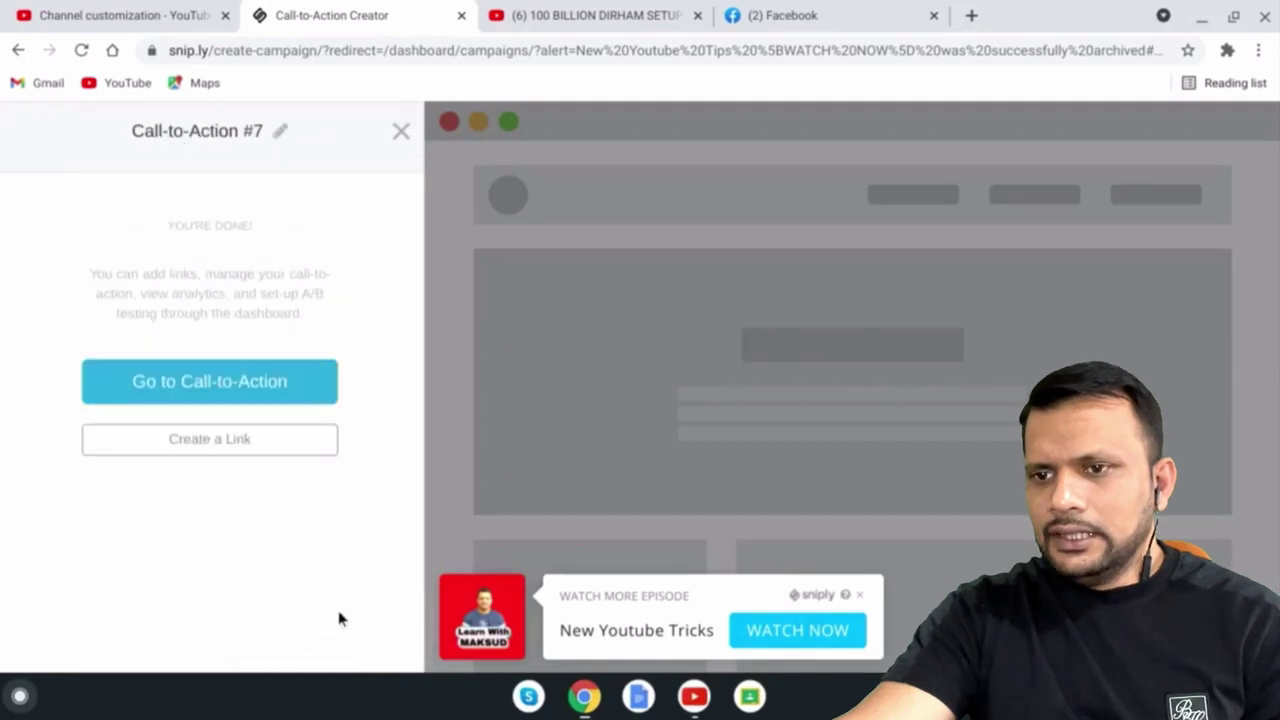
- Test the finished WATCH NOW button's link without subscribing, then close the opened channel page and the call-to-action creator
left_click(786, 640)
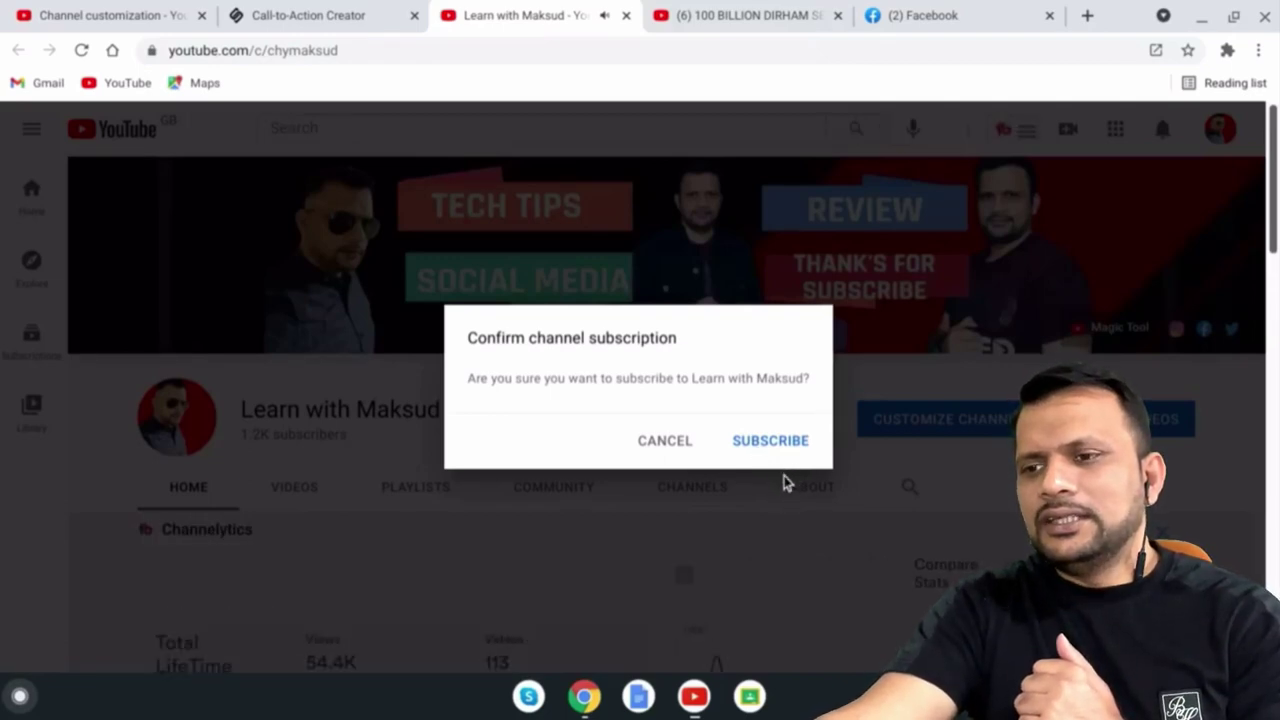
left_click(664, 446)
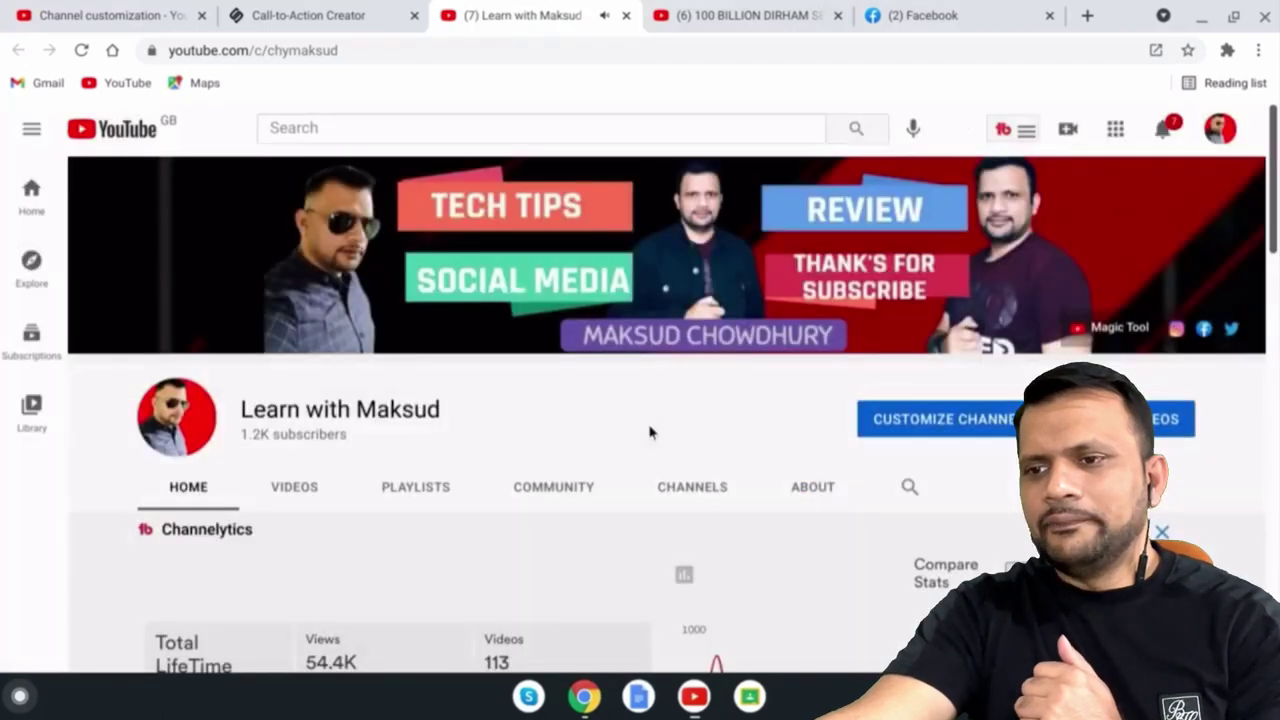
left_click(624, 16)
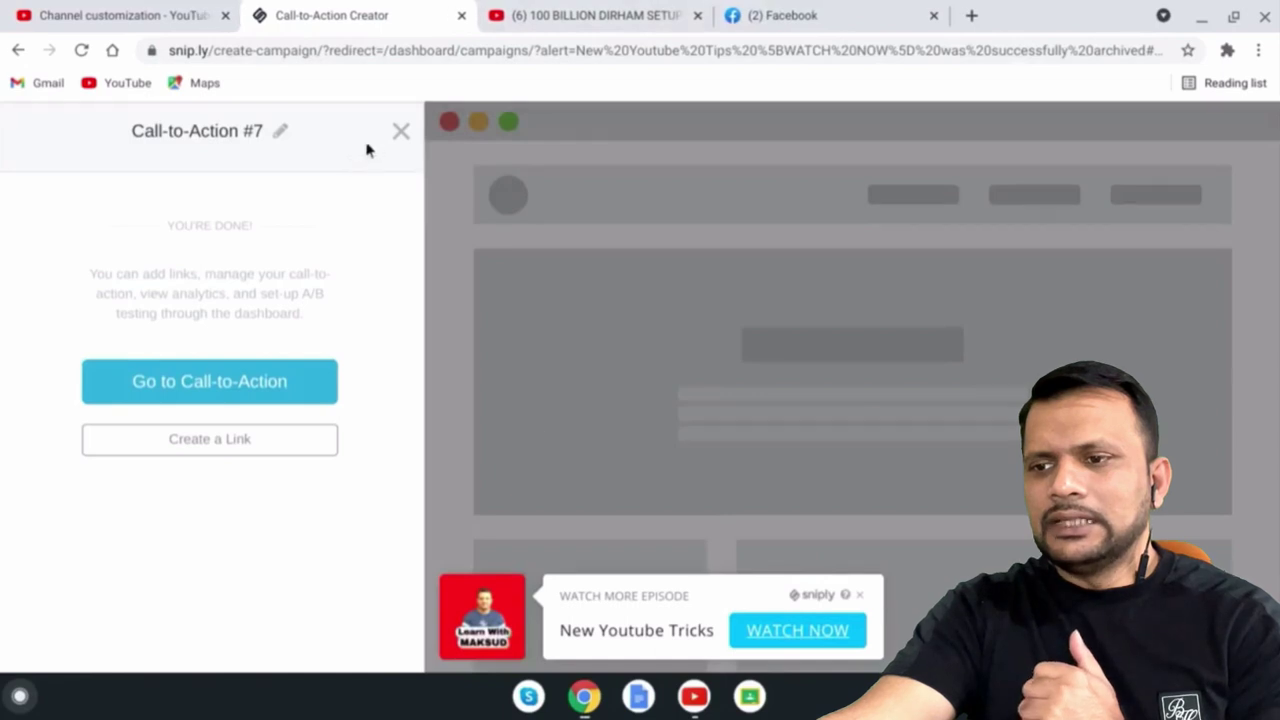
left_click(400, 131)
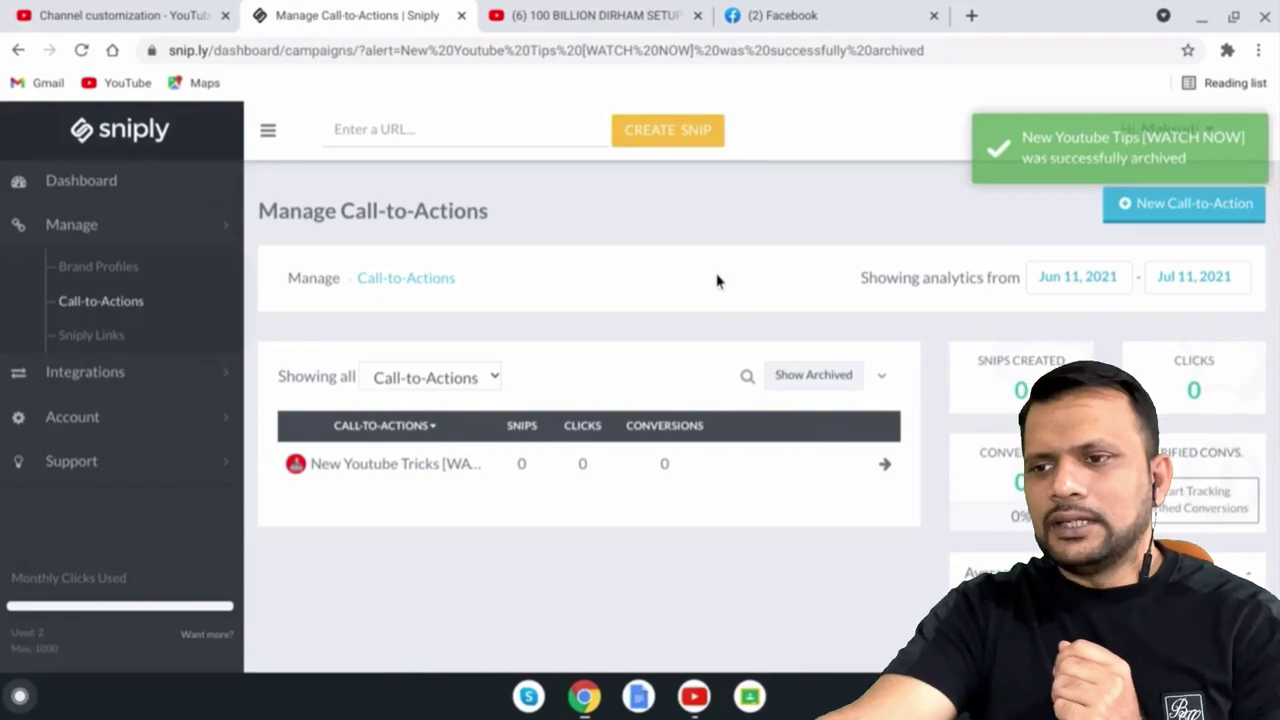
- Switch to the YouTube video page, go to the home feed and open the "Girlfriend Nagini" video from Eagle Music Watch
left_click(598, 22)
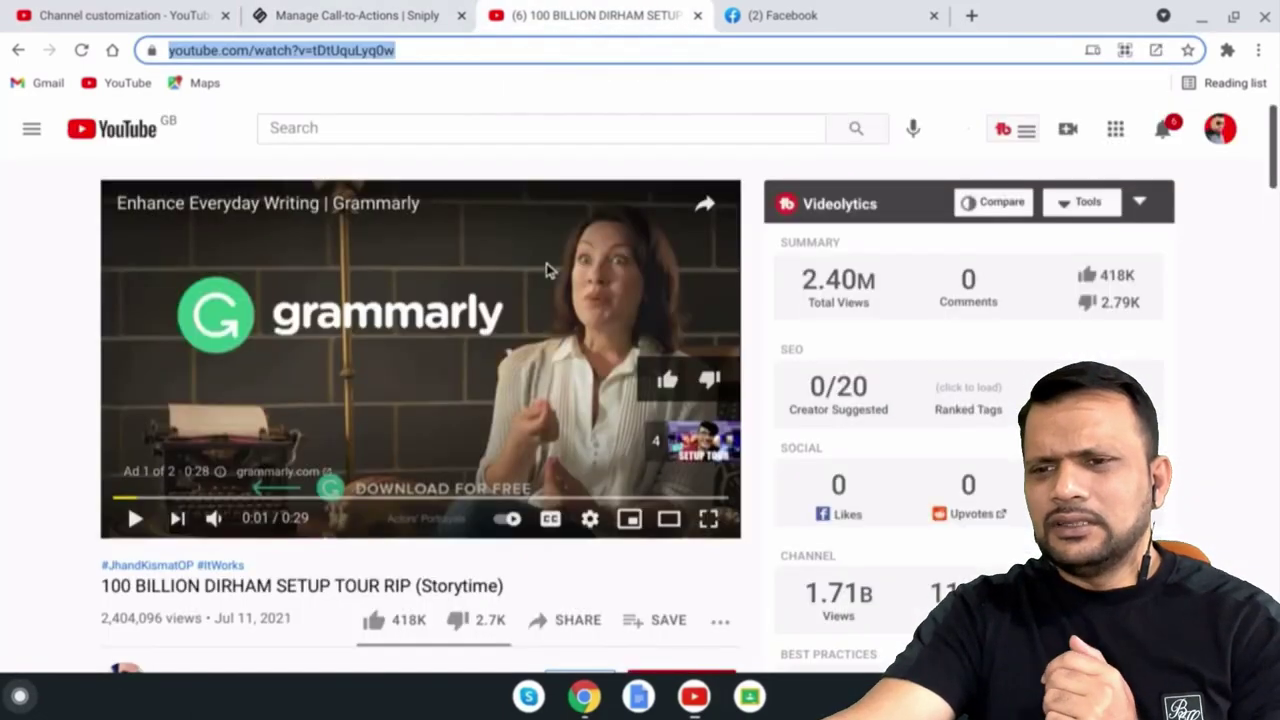
scroll(523, 217, "down", 1)
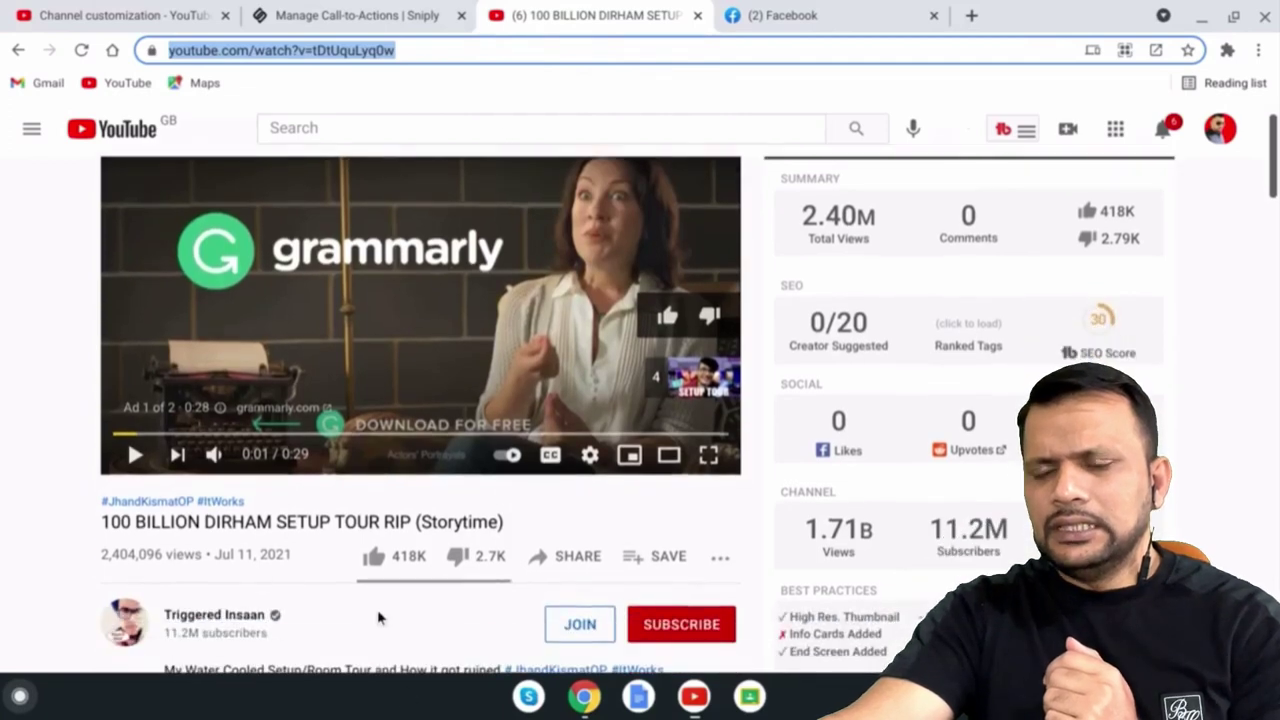
scroll(220, 472, "up", 1)
left_click(90, 132)
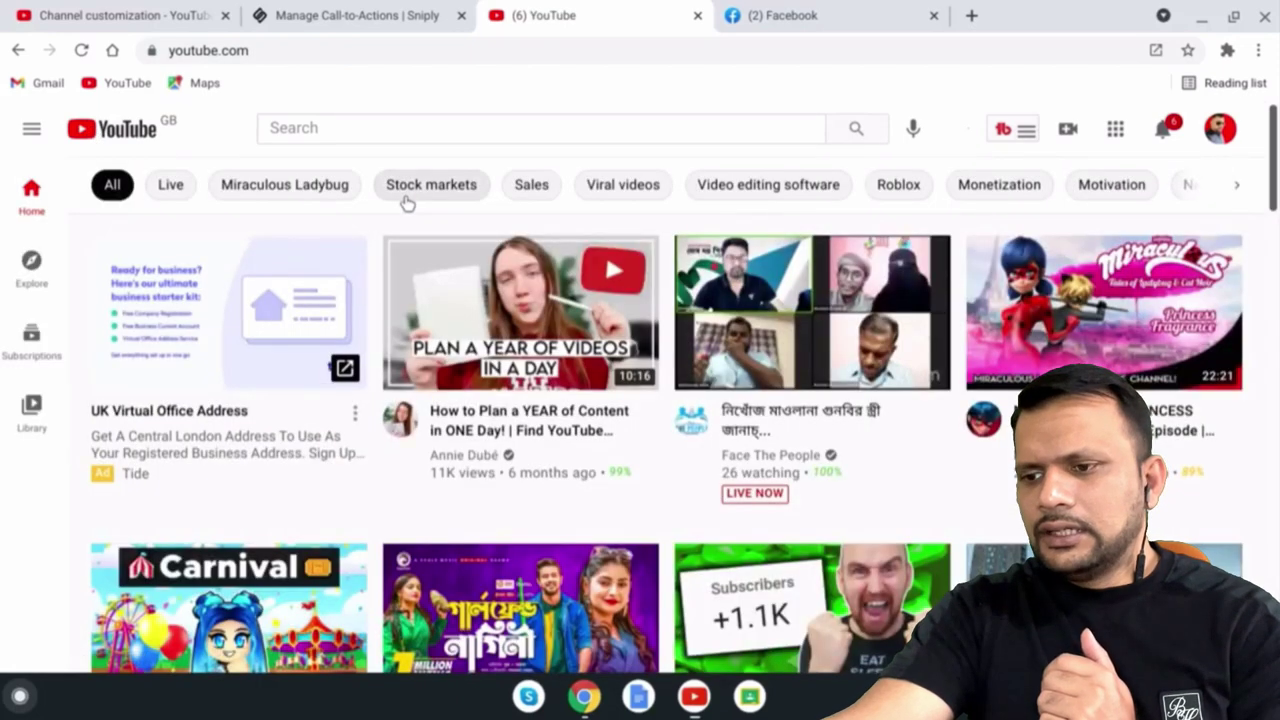
mouse_move(575, 497)
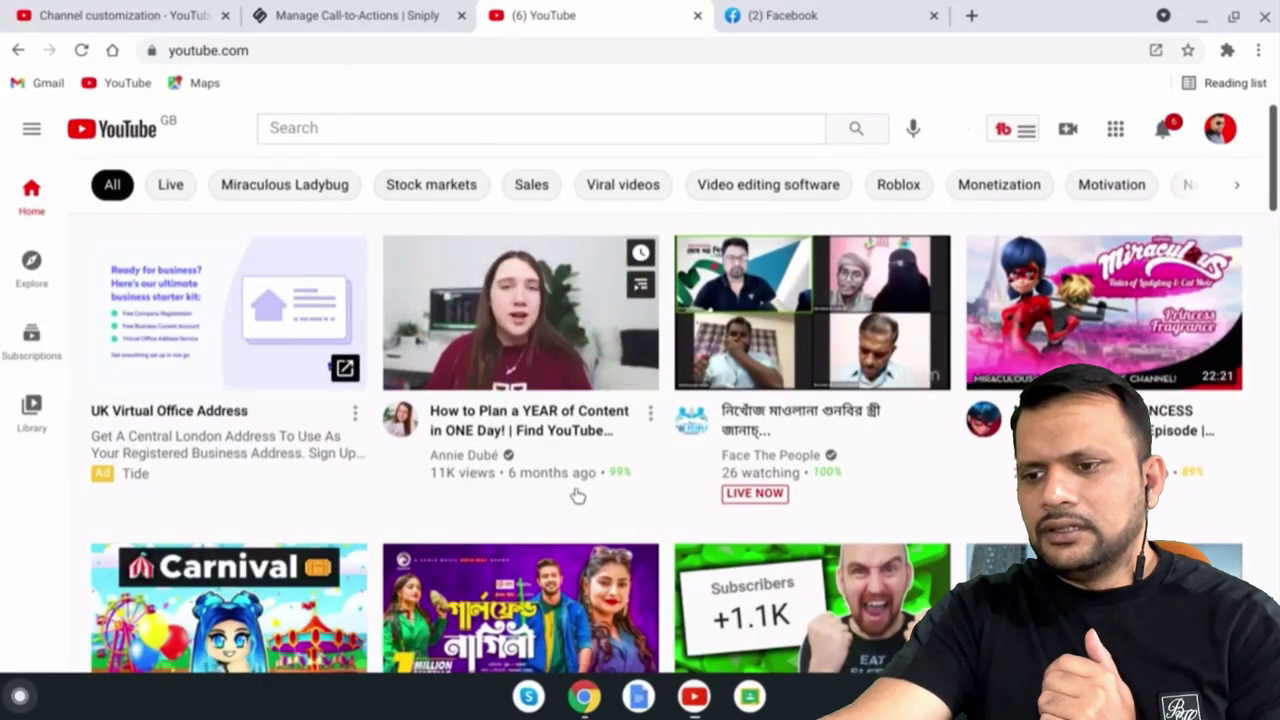
scroll(600, 520, "down", 2)
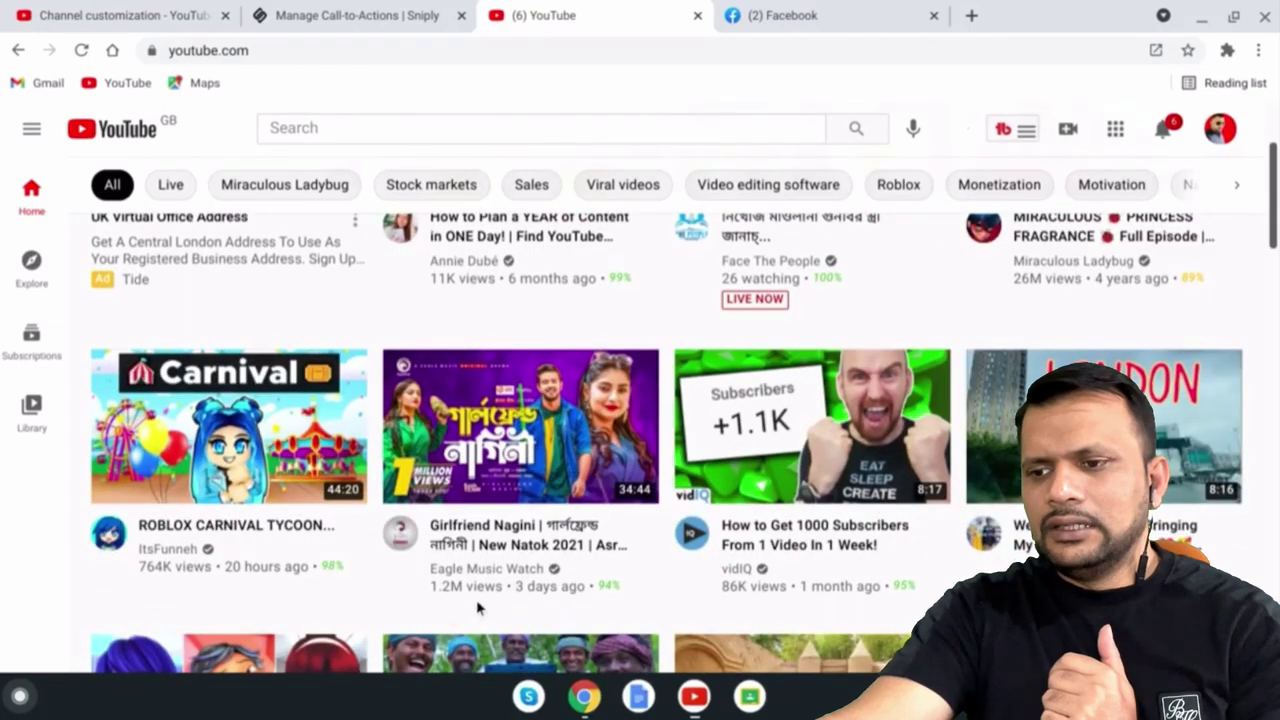
mouse_move(507, 554)
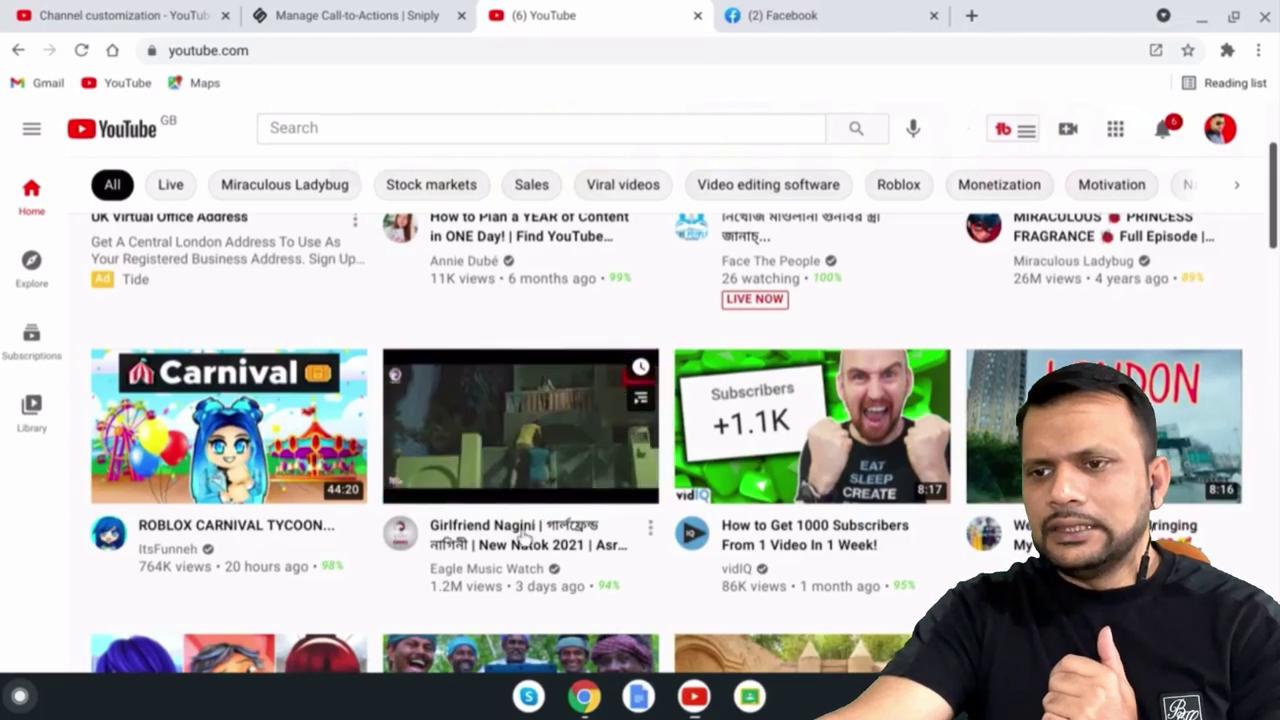
left_click(523, 536)
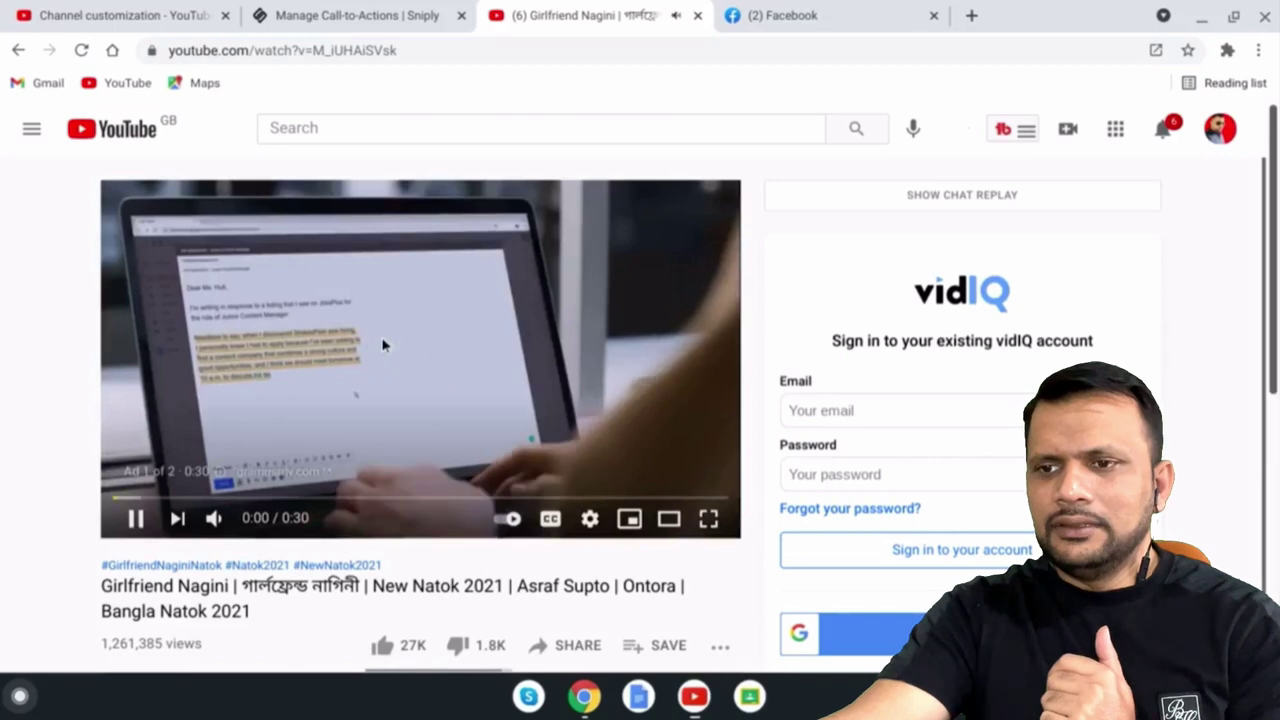
- Pause the "Girlfriend Nagini" video and copy its YouTube watch link
left_click(385, 344)
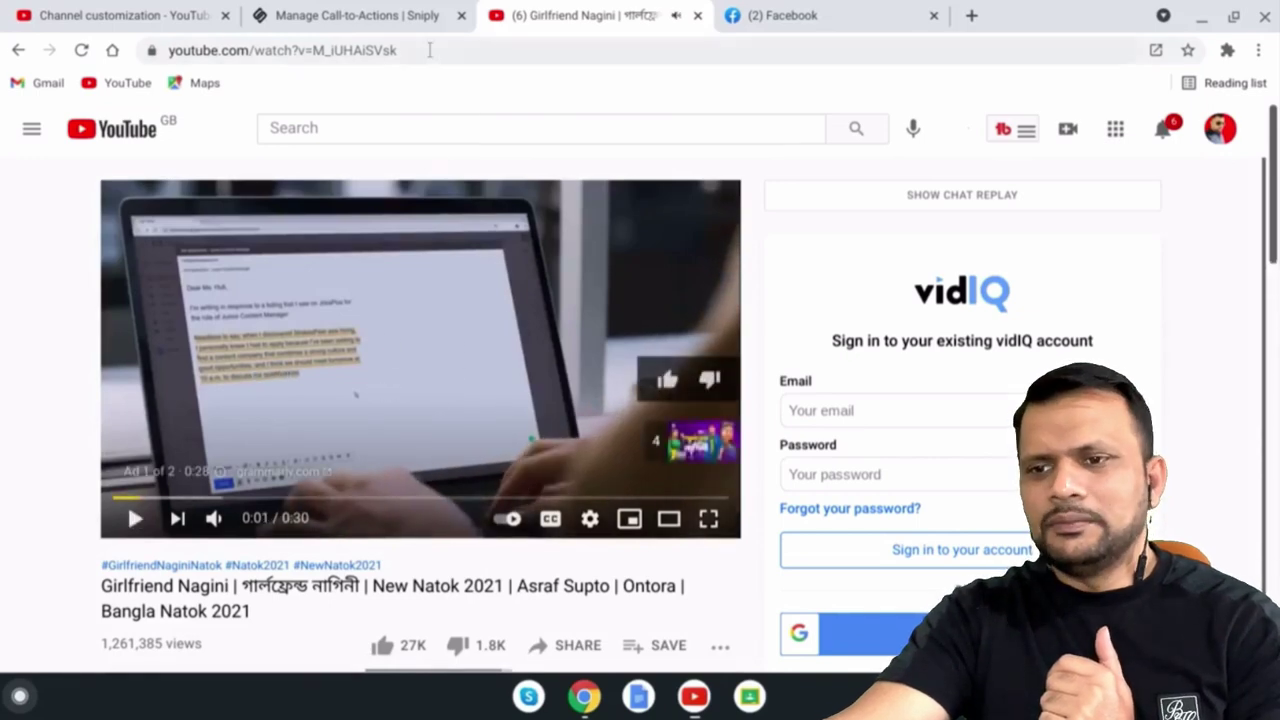
left_click_drag(430, 50, 185, 60)
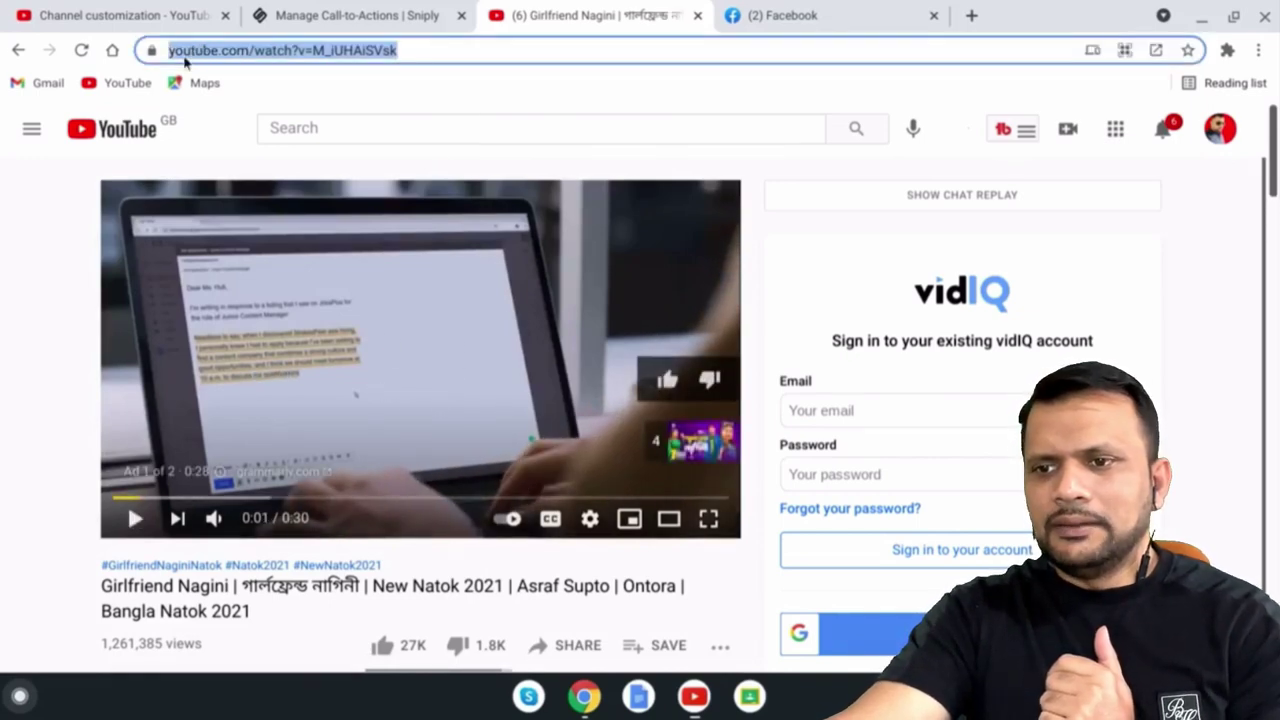
right_click(186, 54)
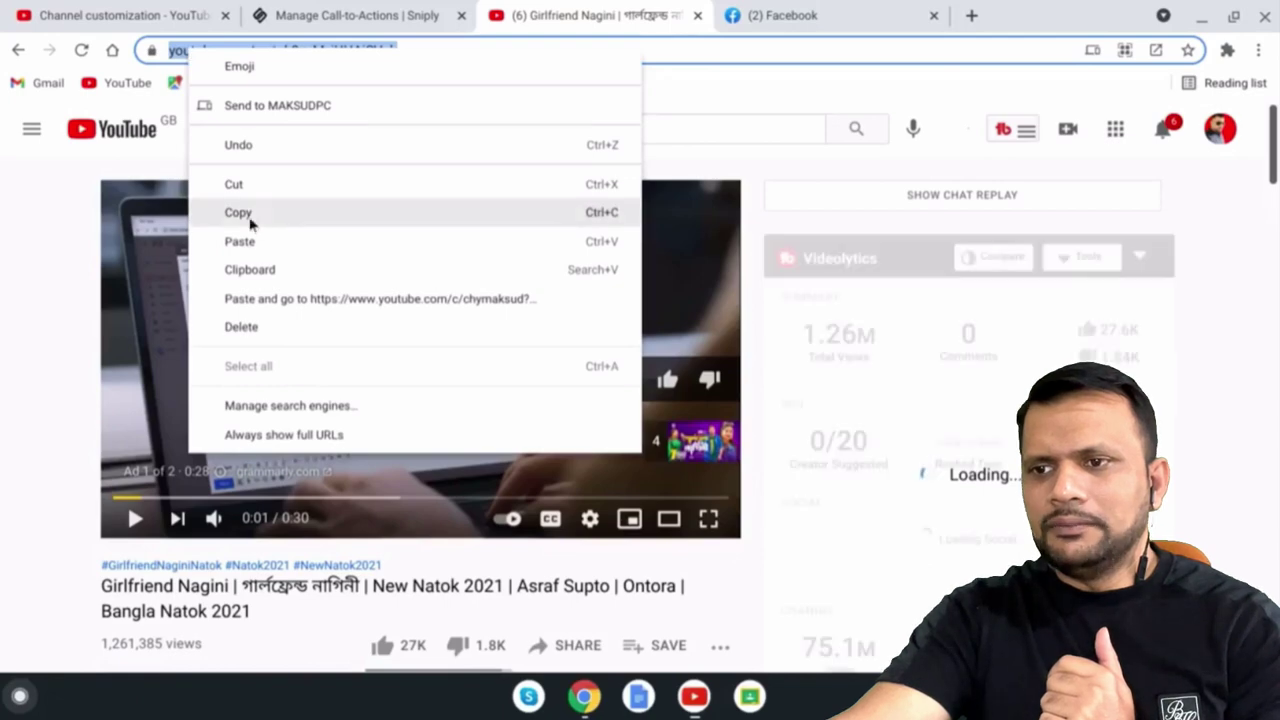
left_click(240, 213)
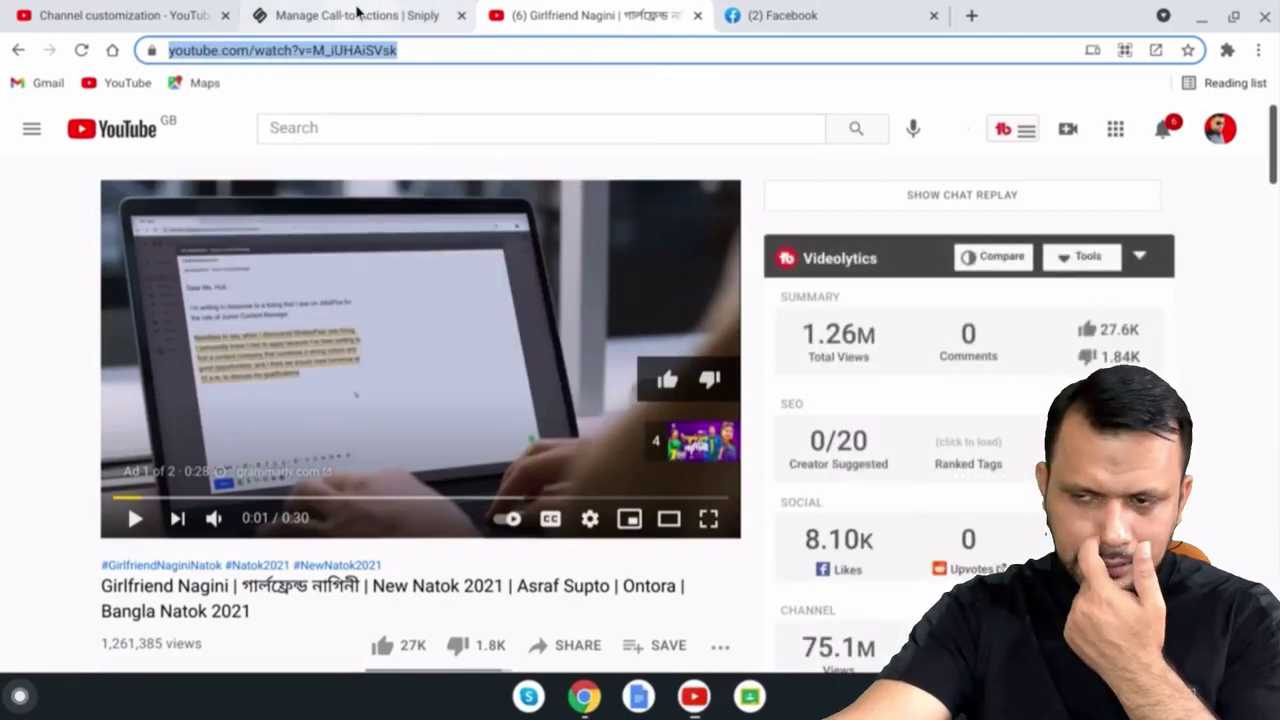
- Switch to the Sniply call-to-actions page and start a new snip from the copied YouTube video link
left_click(357, 12)
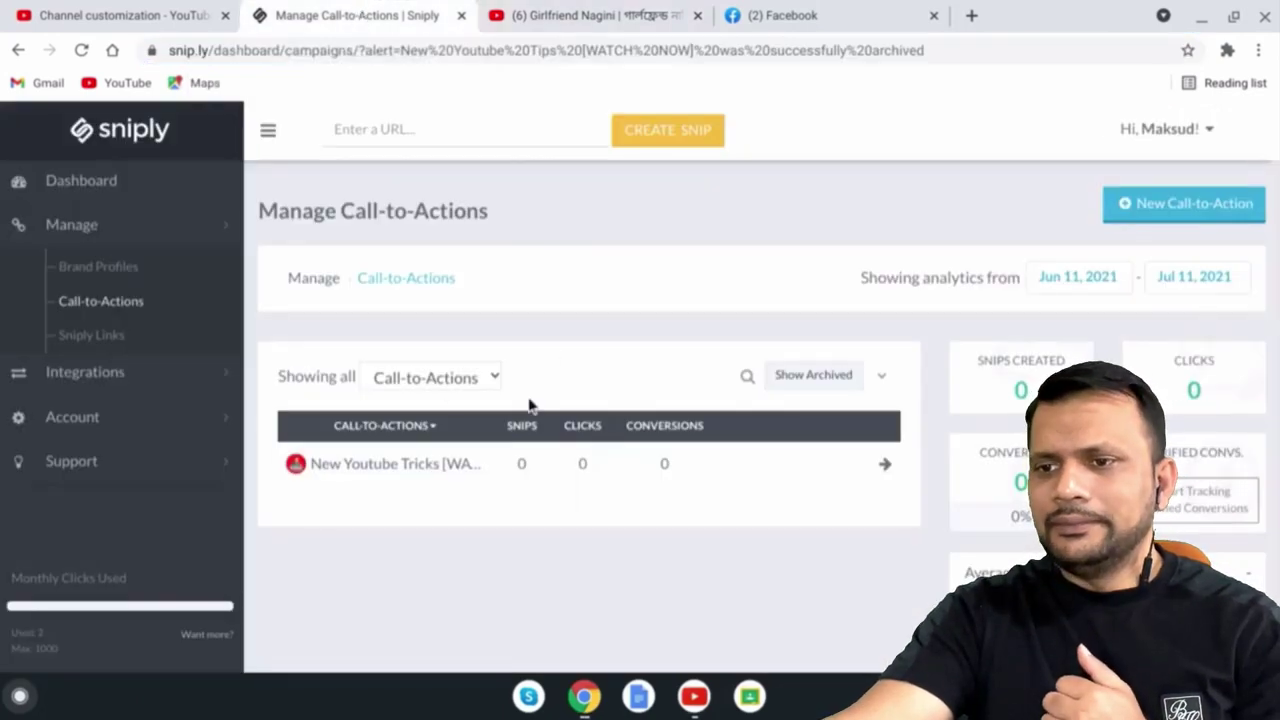
left_click(386, 133)
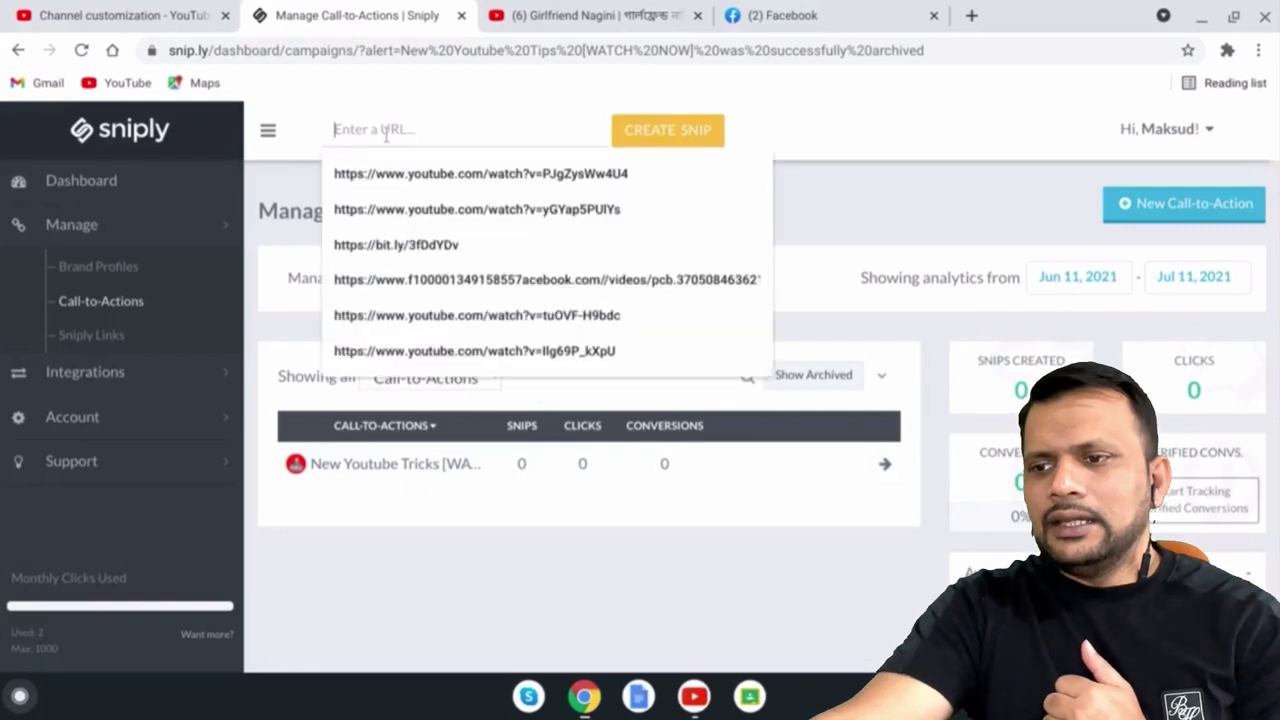
right_click(345, 129)
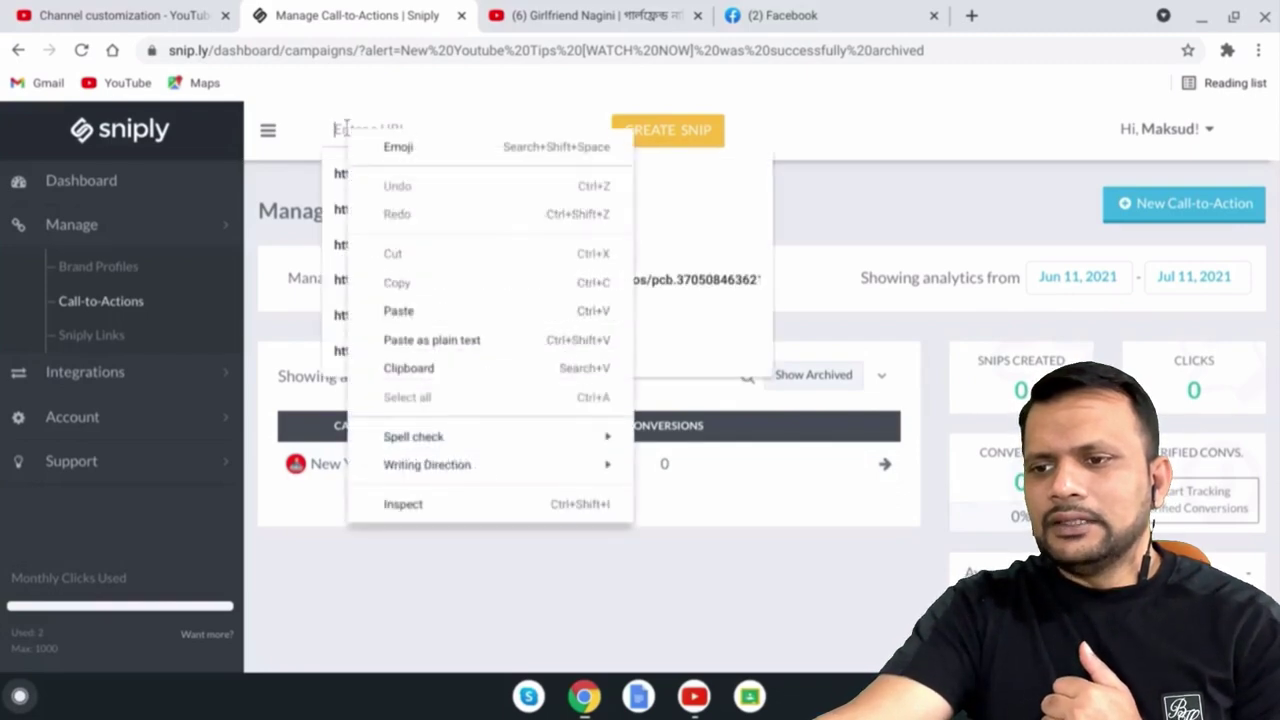
left_click(437, 312)
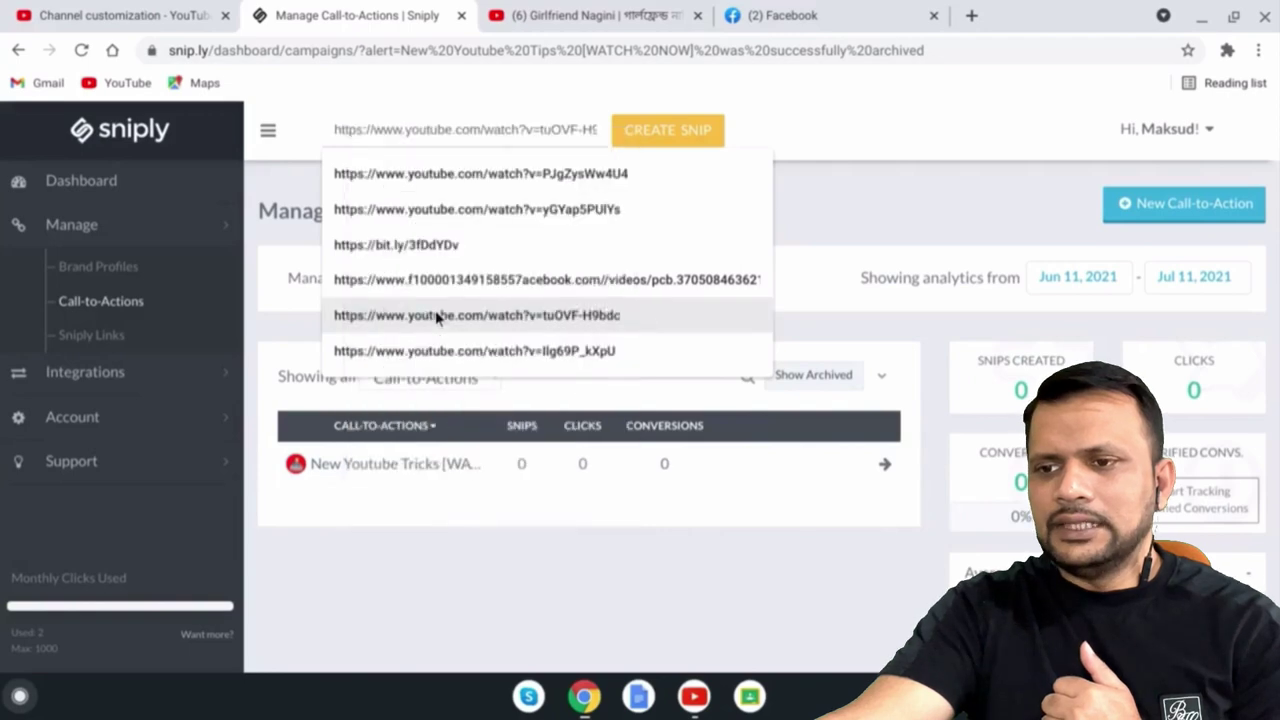
left_click(663, 143)
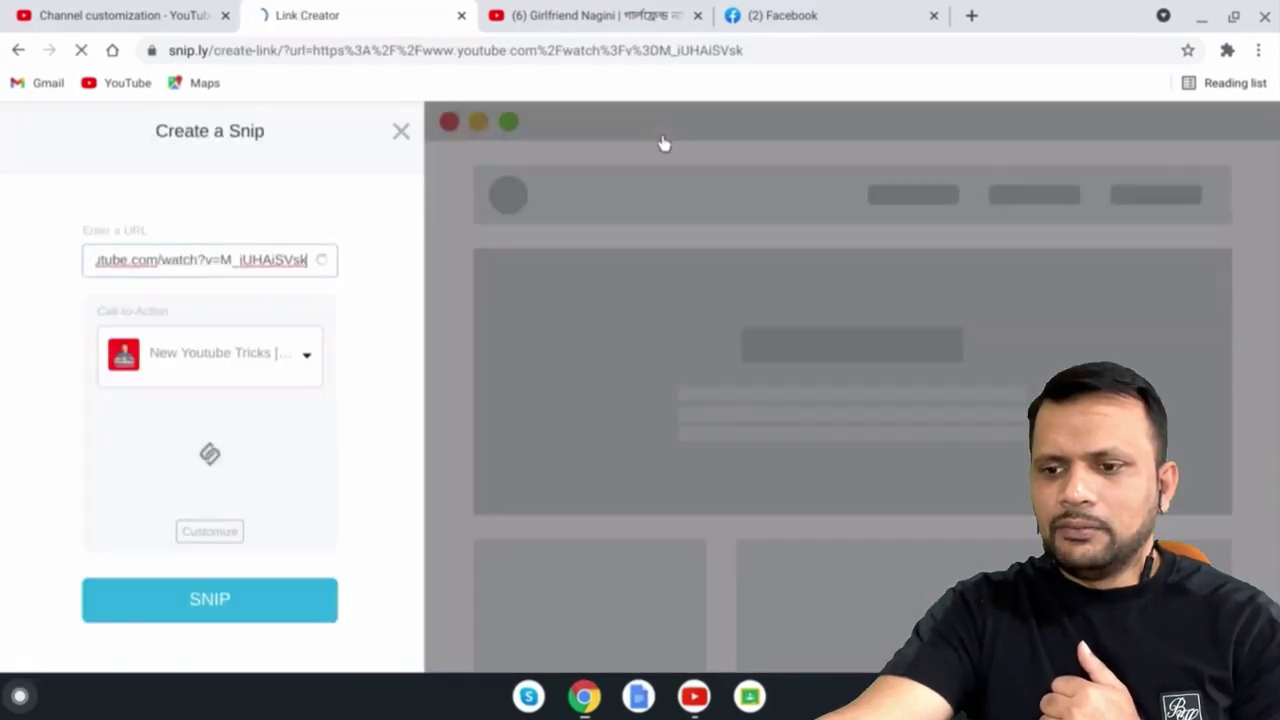
- Generate the snip with the New Youtube Tricks call-to-action and copy its short link
scroll(388, 353, "down", 1)
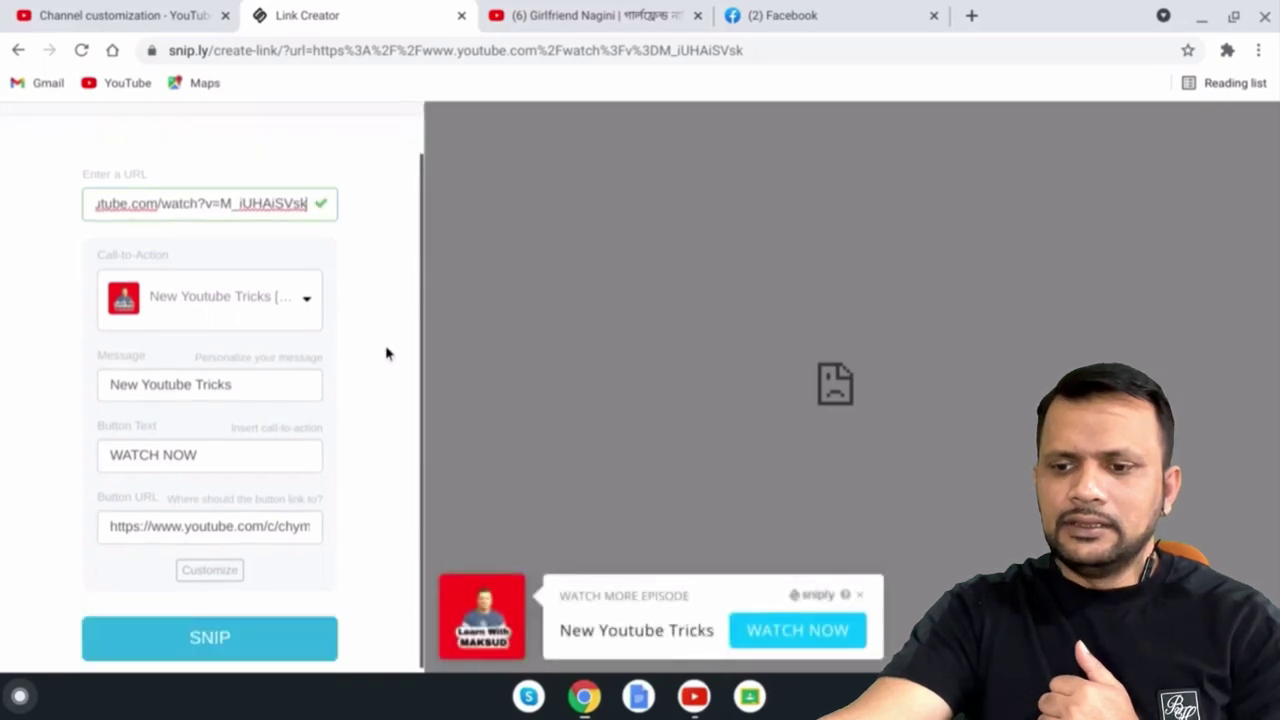
left_click(197, 640)
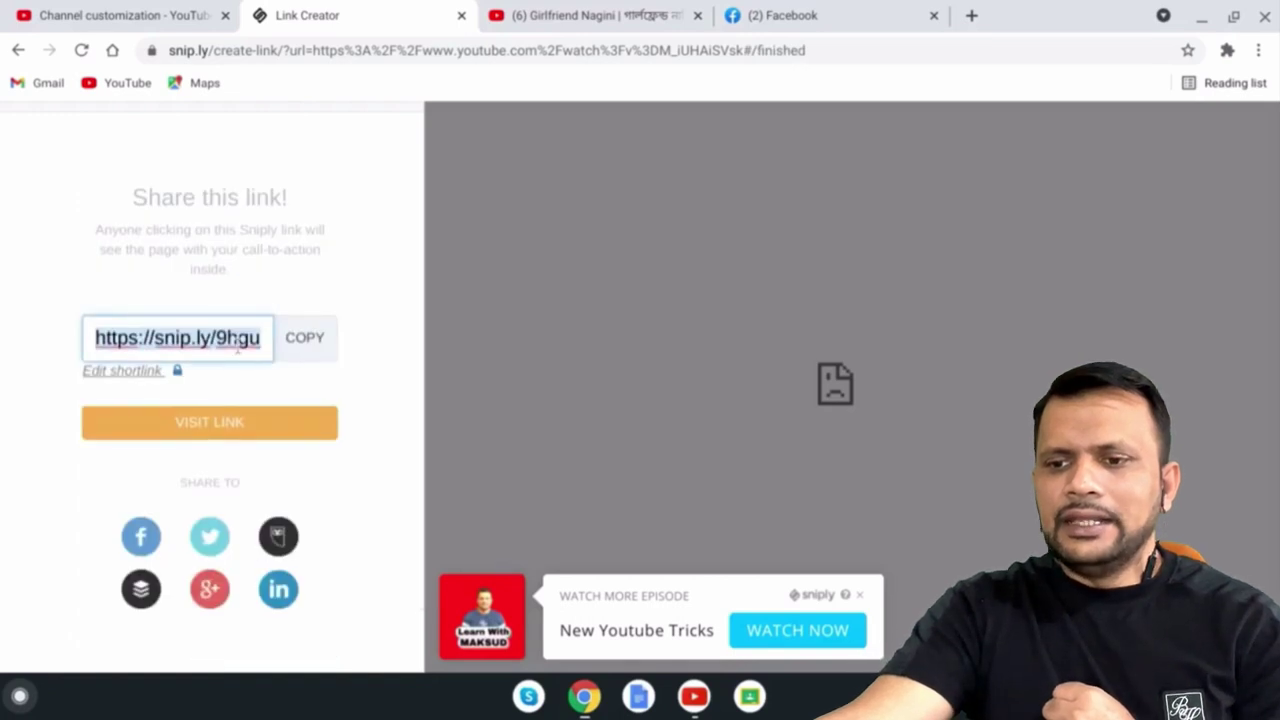
left_click(307, 343)
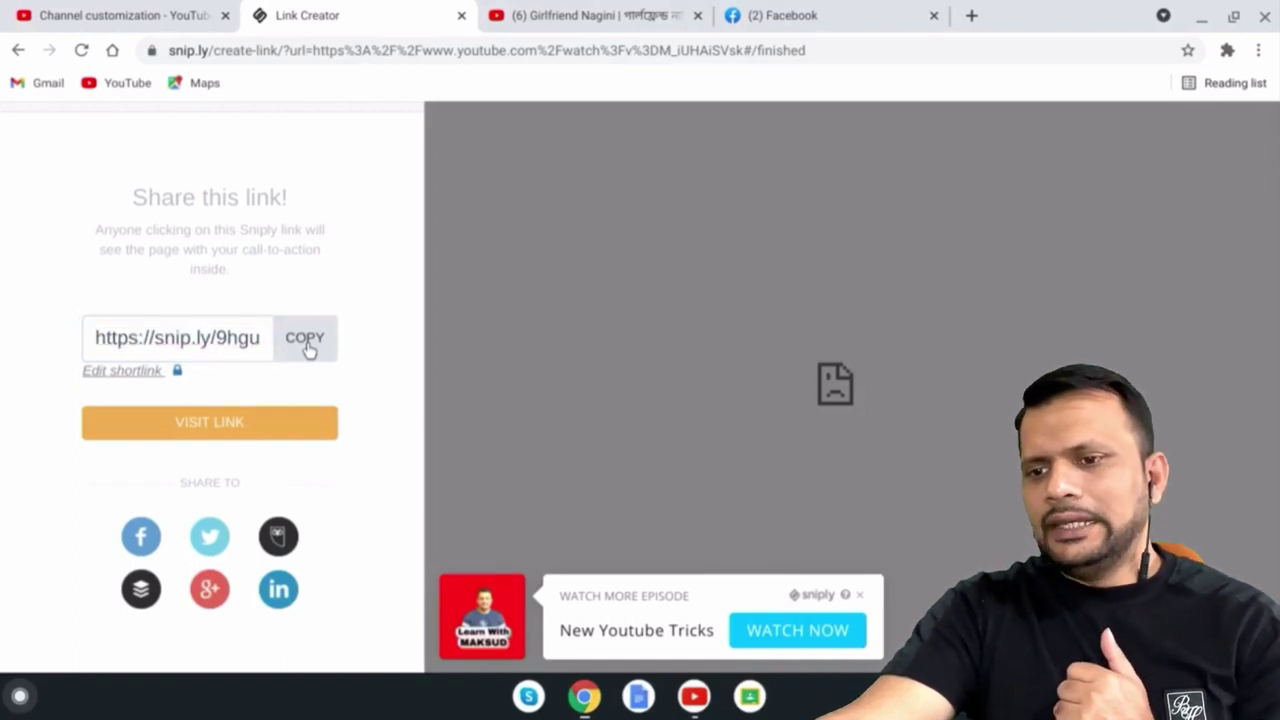
- Visit the new Sniply link and briefly play the embedded video to check the WATCH NOW call-to-action, pausing it again
left_click(212, 436)
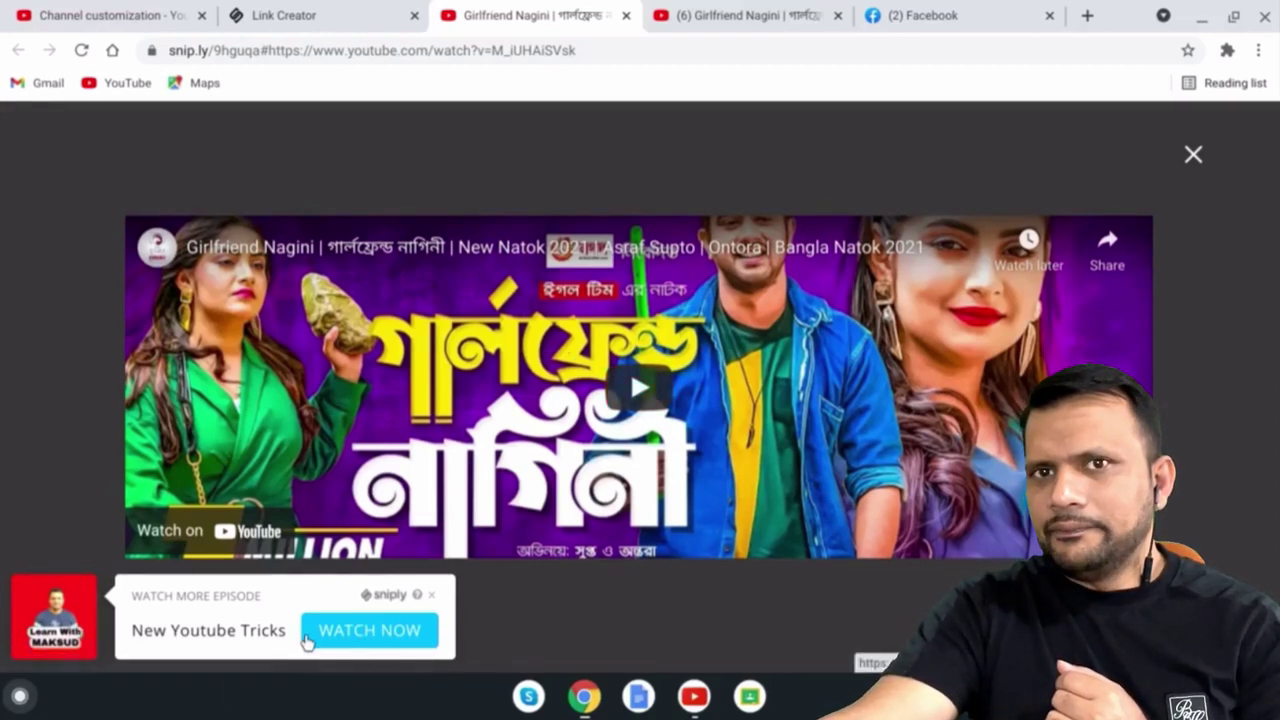
left_click(627, 400)
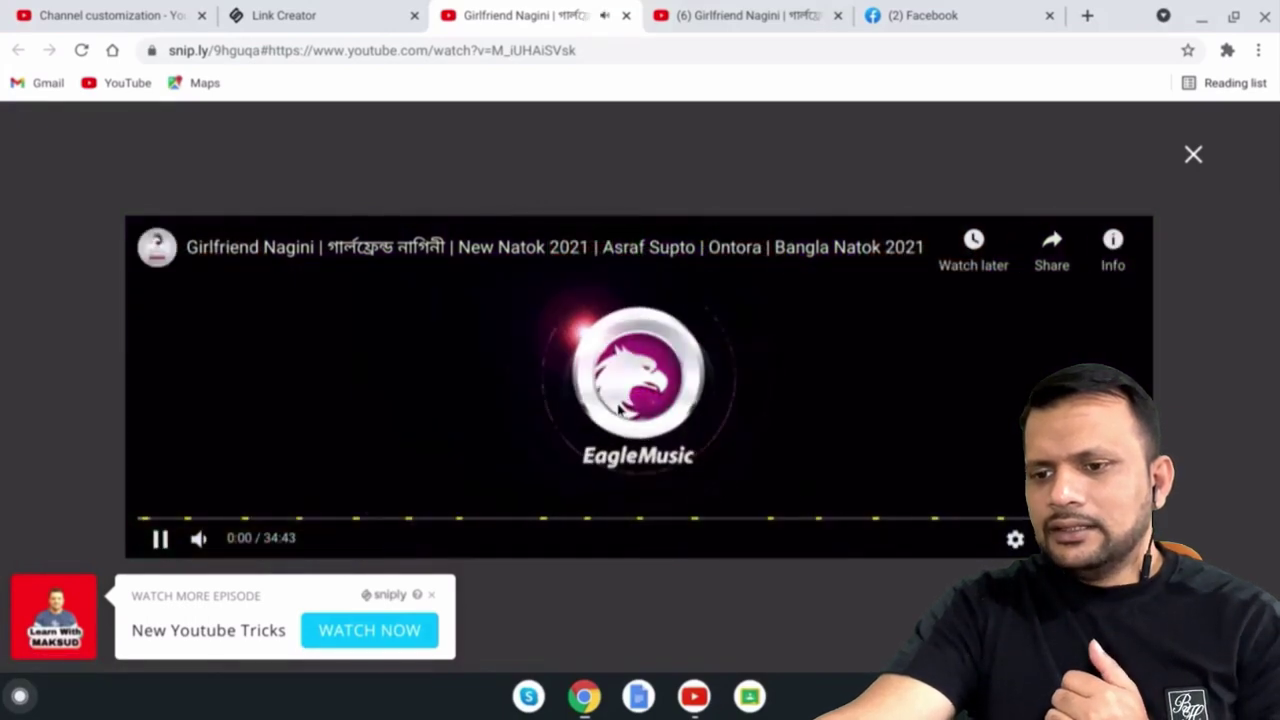
left_click(159, 540)
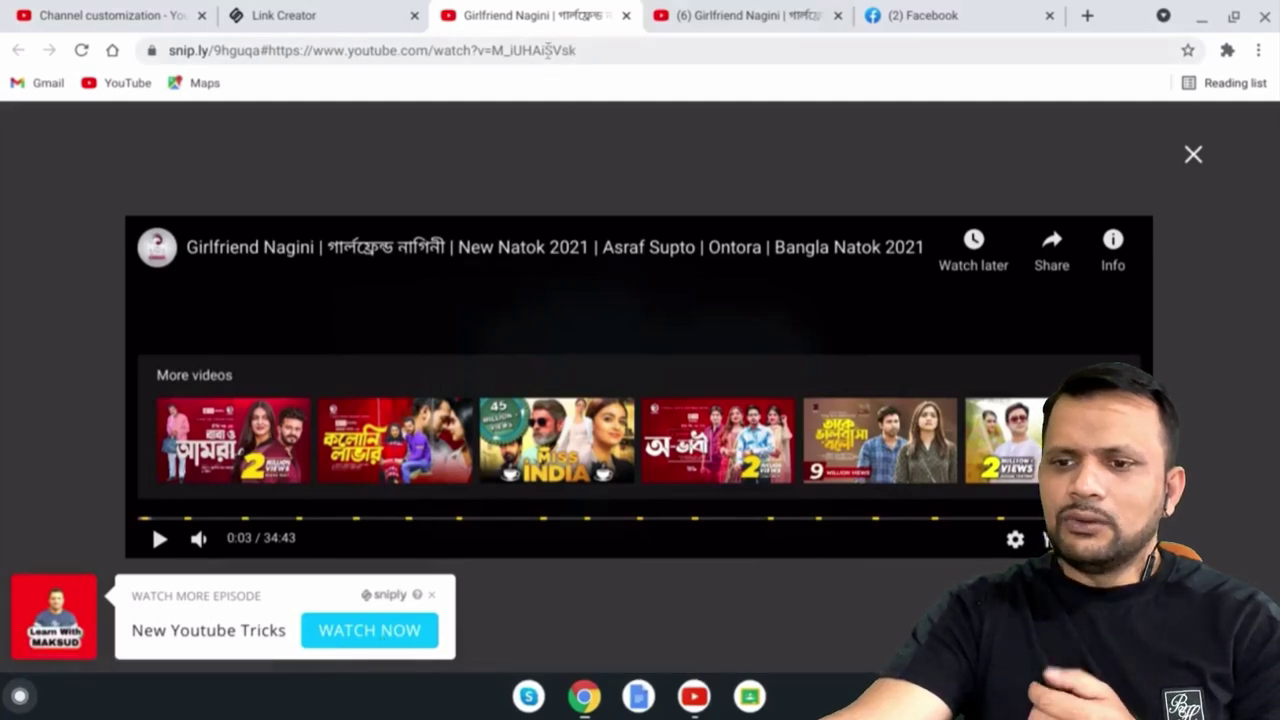
left_click(306, 20)
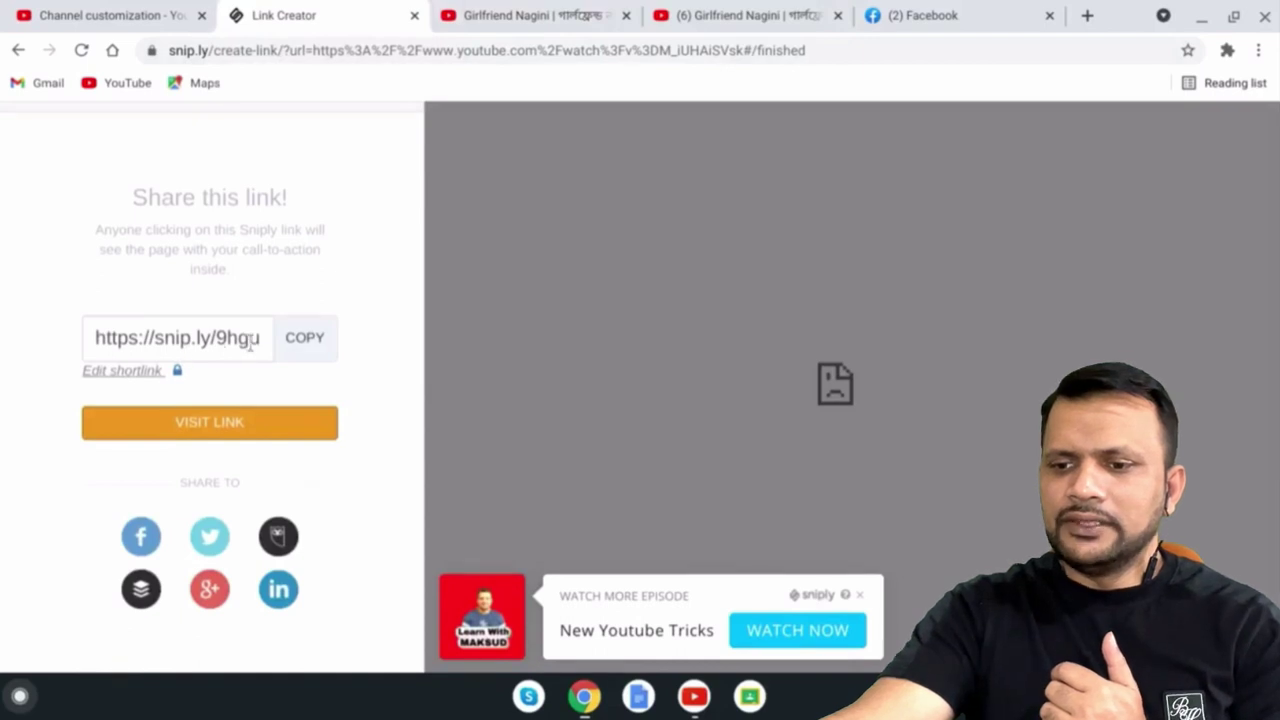
left_click(143, 541)
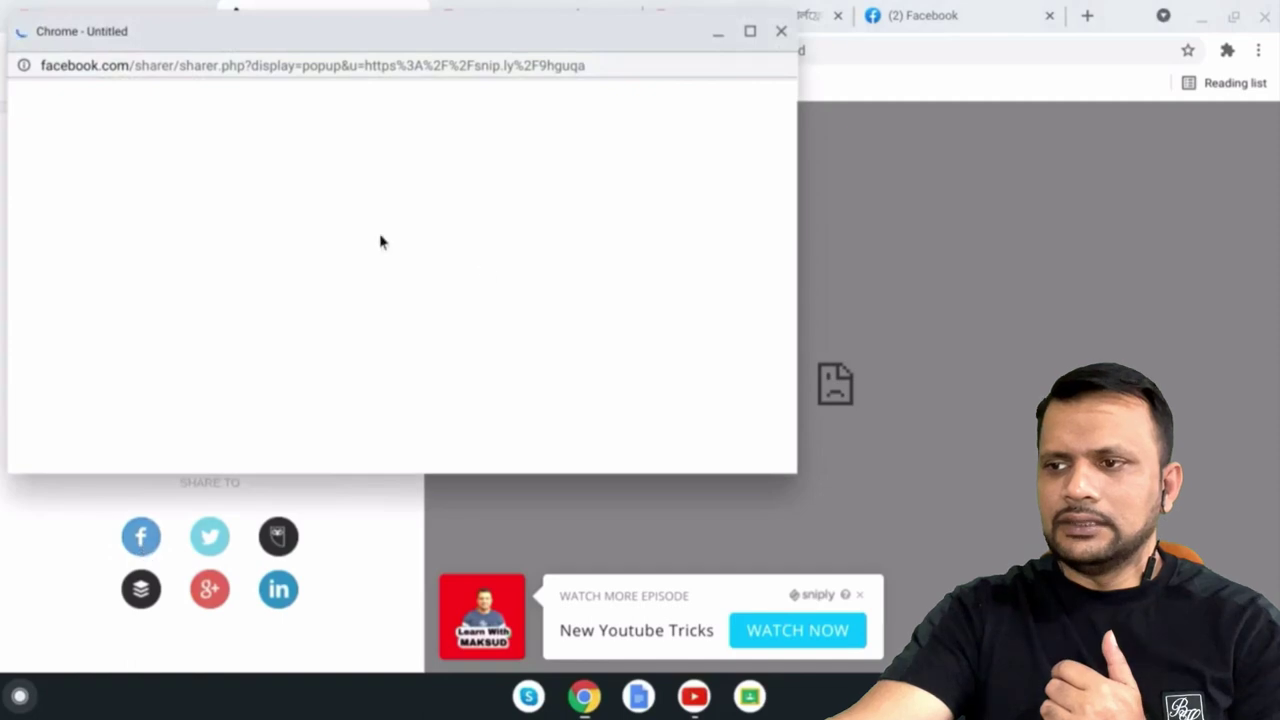
left_click(781, 31)
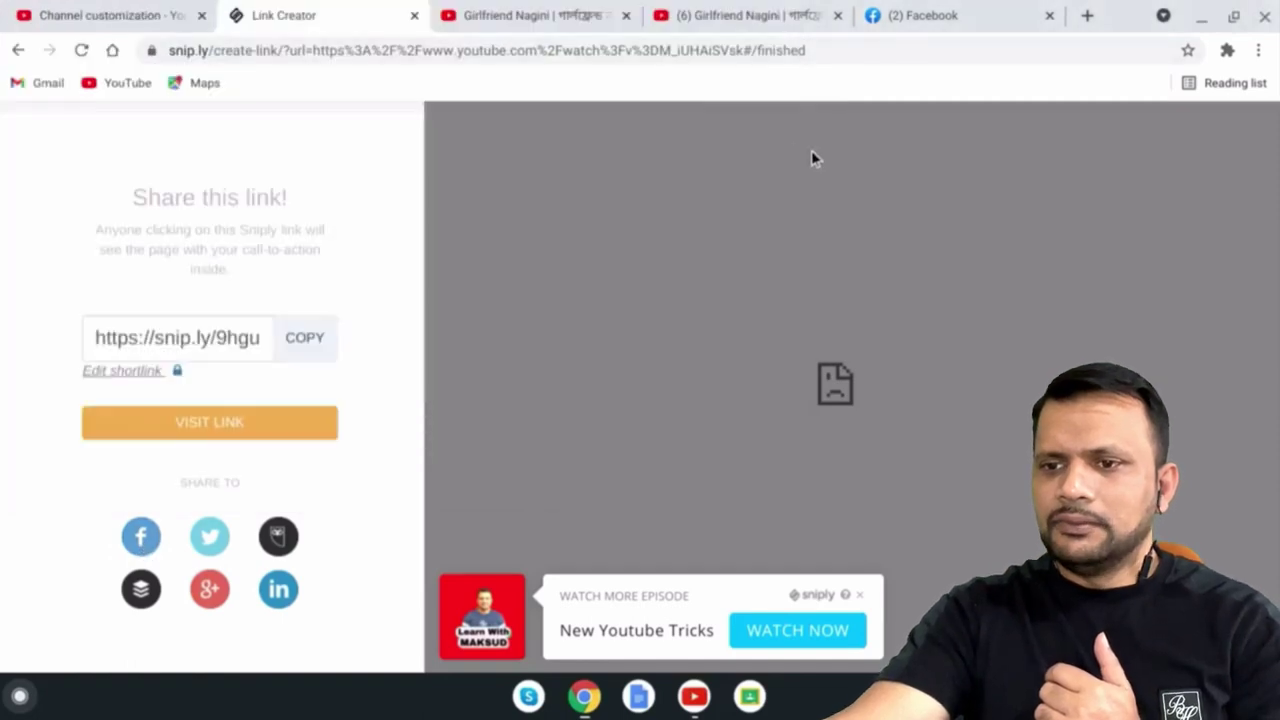
- Switch to Facebook and open the "Online Earn Help BD" public group from the recent searches
left_click(945, 18)
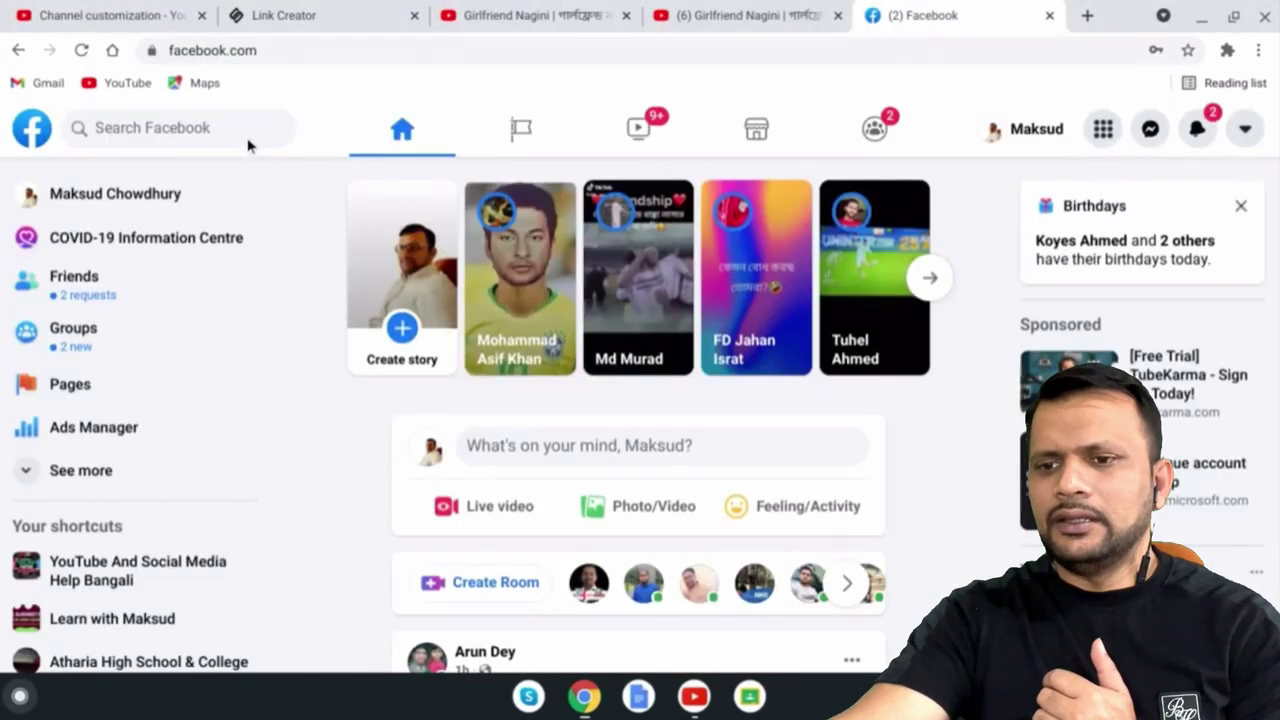
left_click(178, 128)
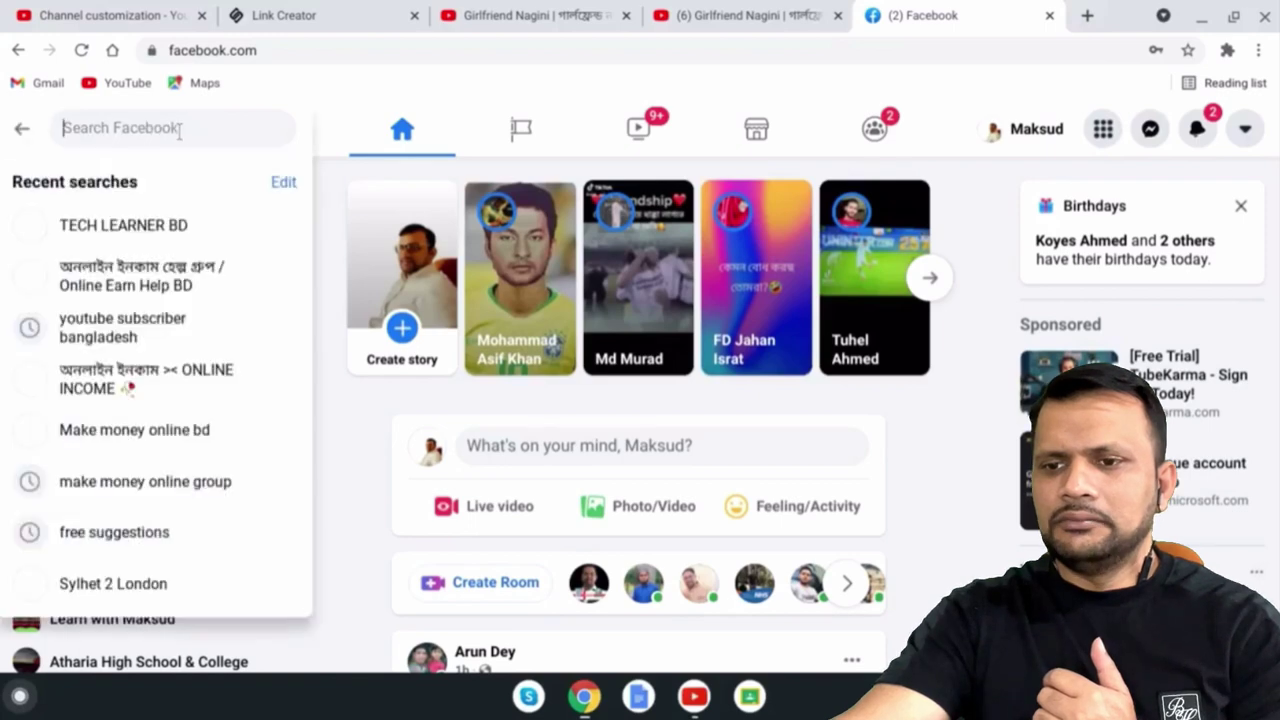
left_click(134, 284)
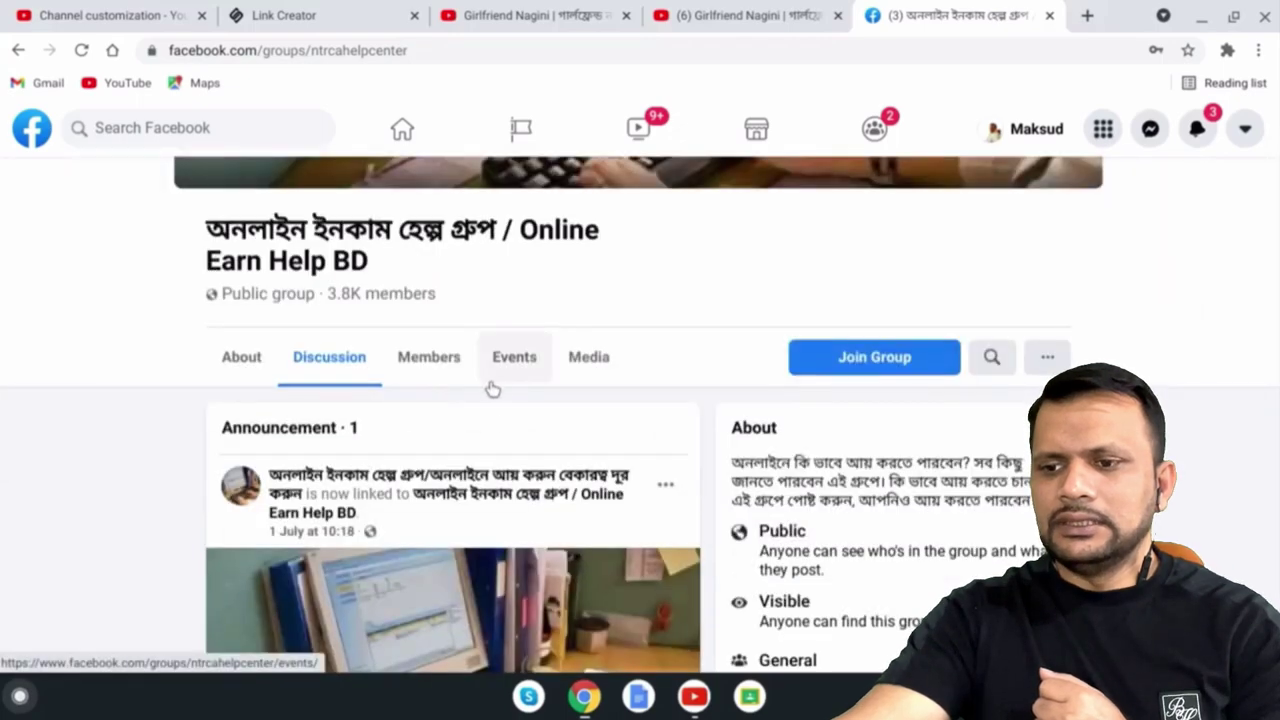
- Examine the group's About information, including its member numbers and posting activity, and go back to the previous Facebook page
left_click(249, 360)
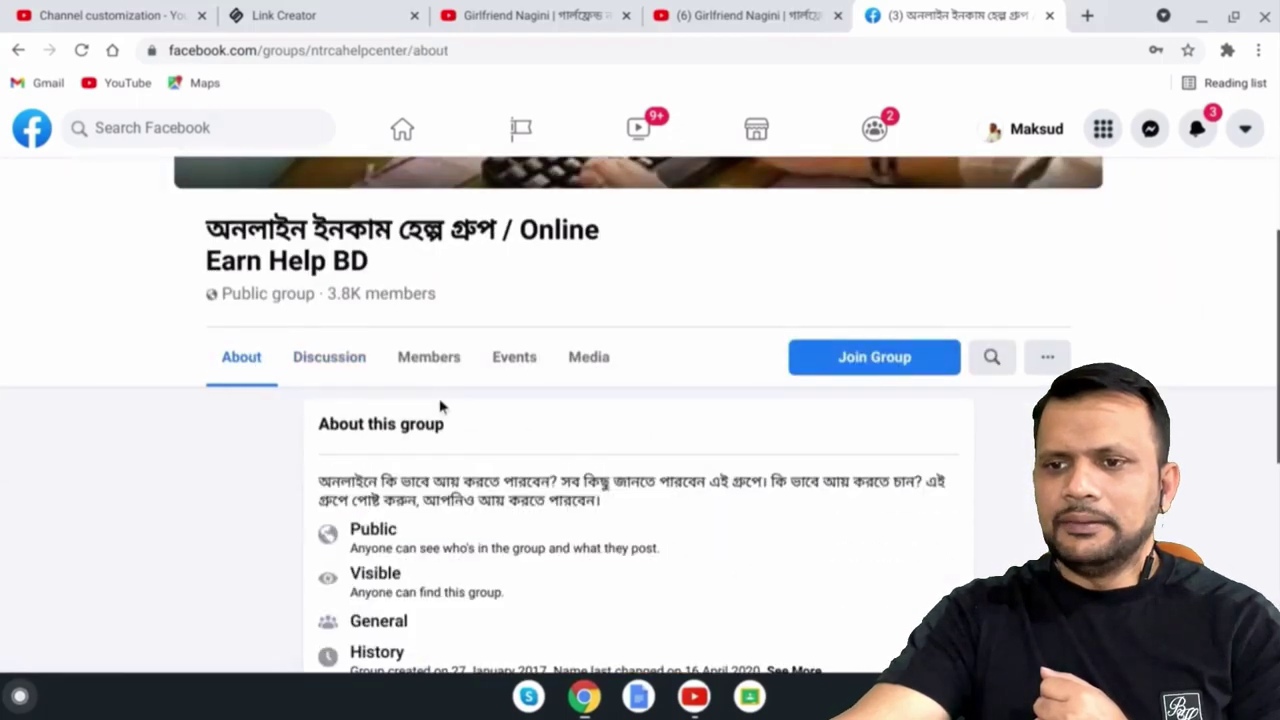
scroll(445, 415, "down", 1)
scroll(455, 430, "down", 4)
scroll(465, 430, "up", 4)
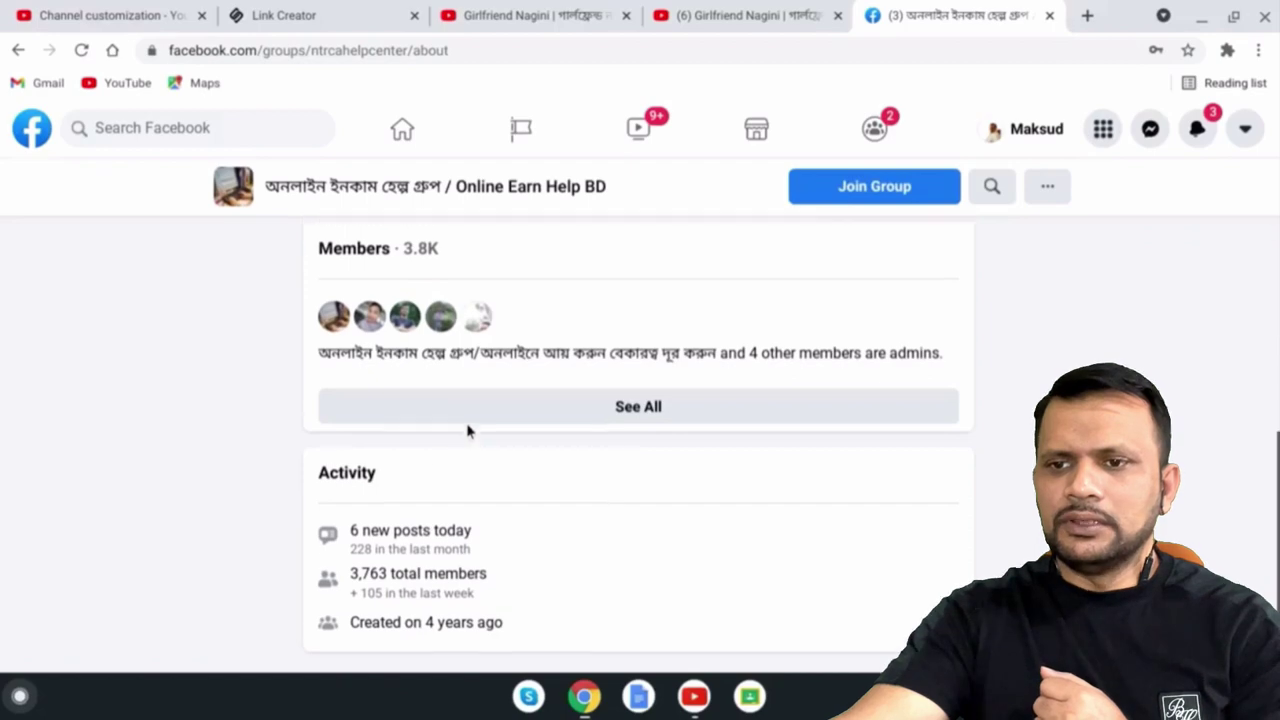
scroll(465, 420, "up", 4)
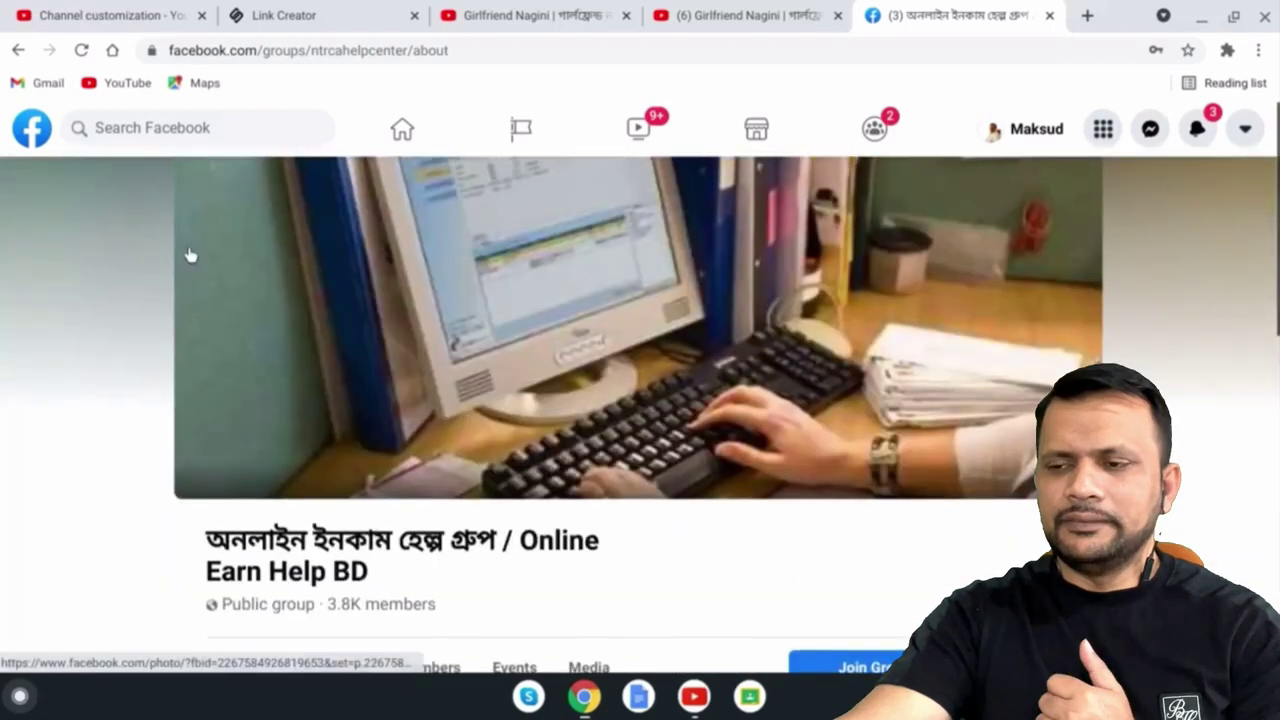
left_click(18, 50)
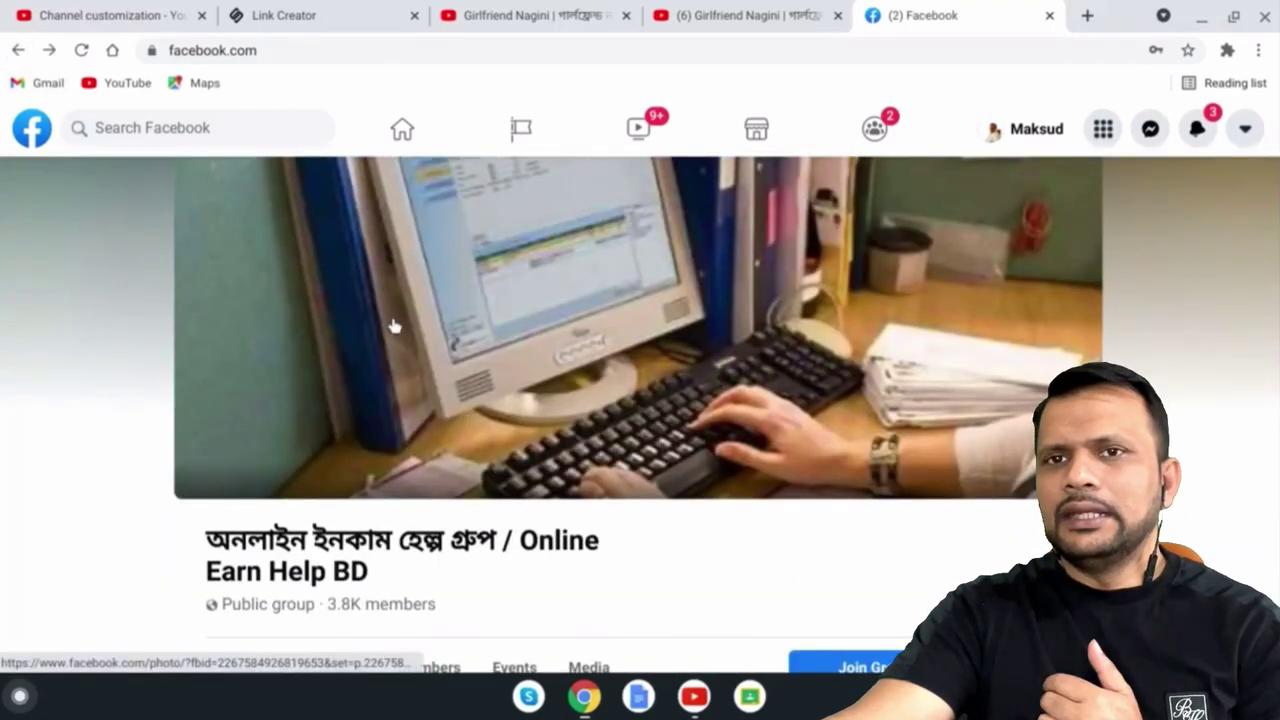